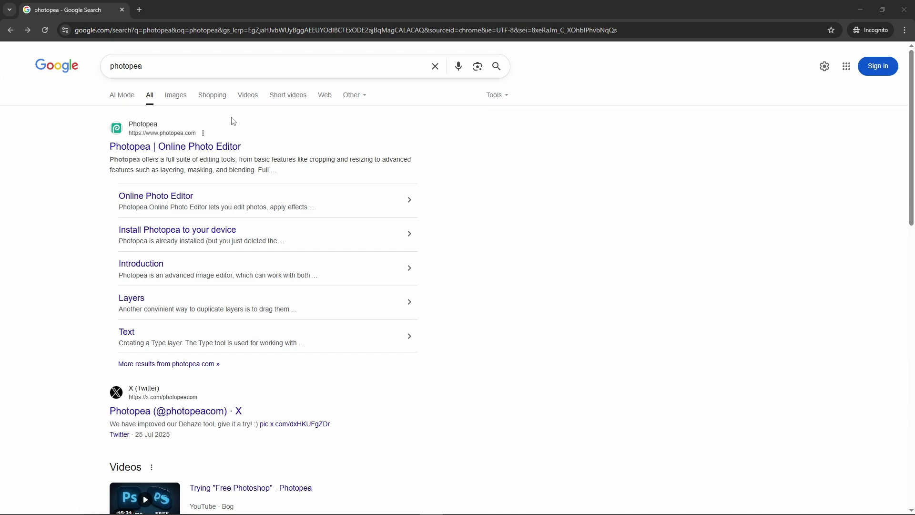
Scroll through the Google results for photopea and back up to the top result
scroll(188, 132, "down", 8)
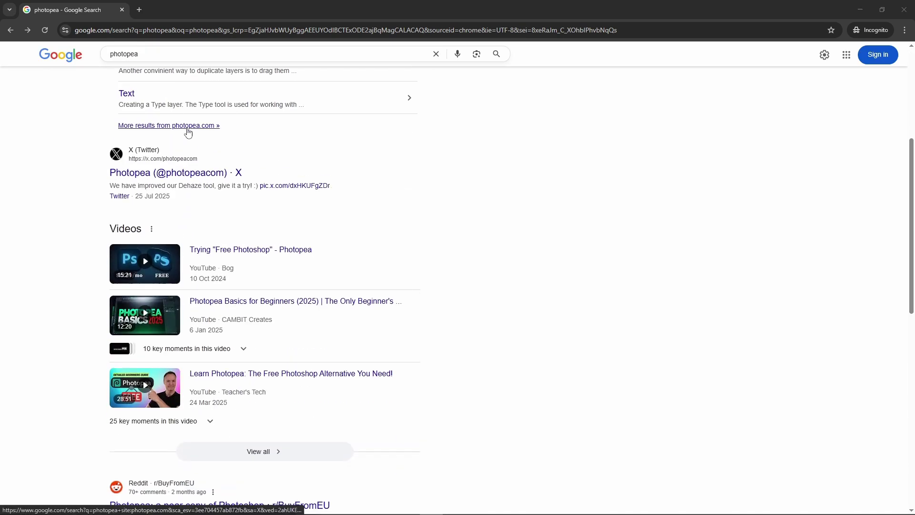
scroll(188, 132, "up", 8)
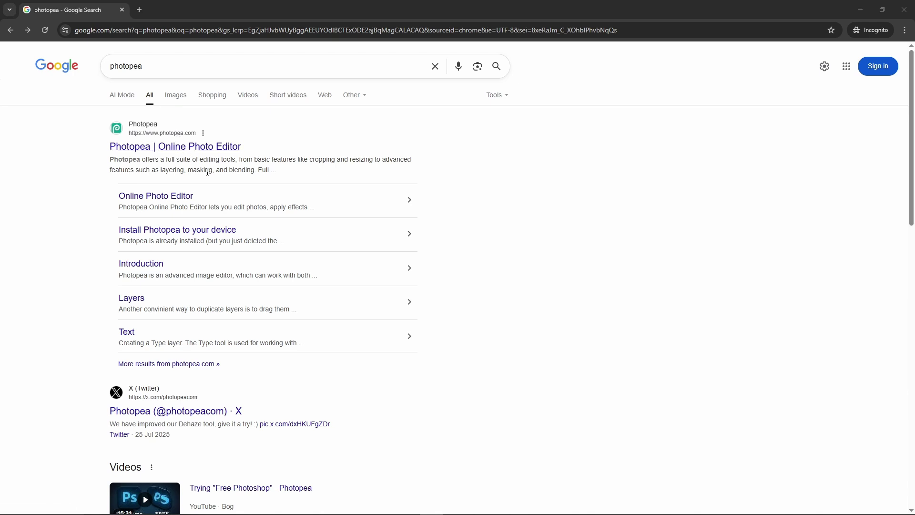
Open the Photopea | Online Photo Editor result and accept the privacy consent prompt
left_click(227, 147)
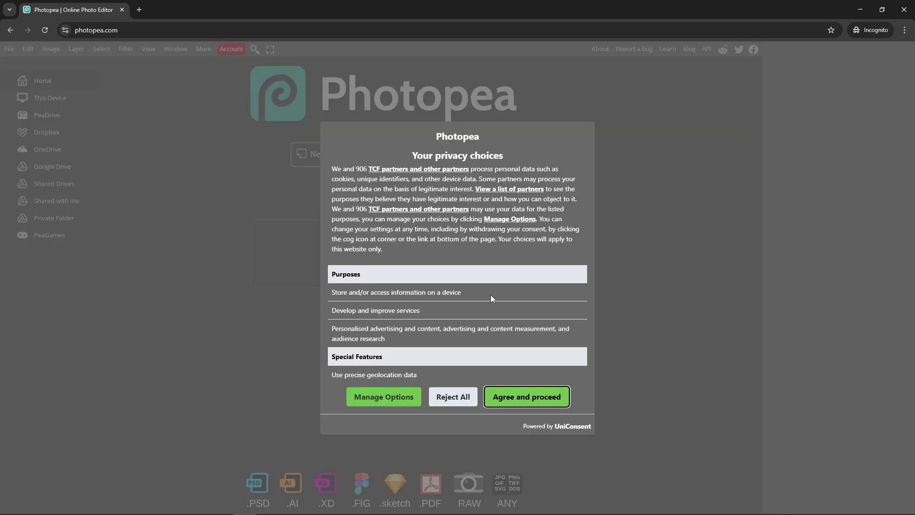
left_click(528, 403)
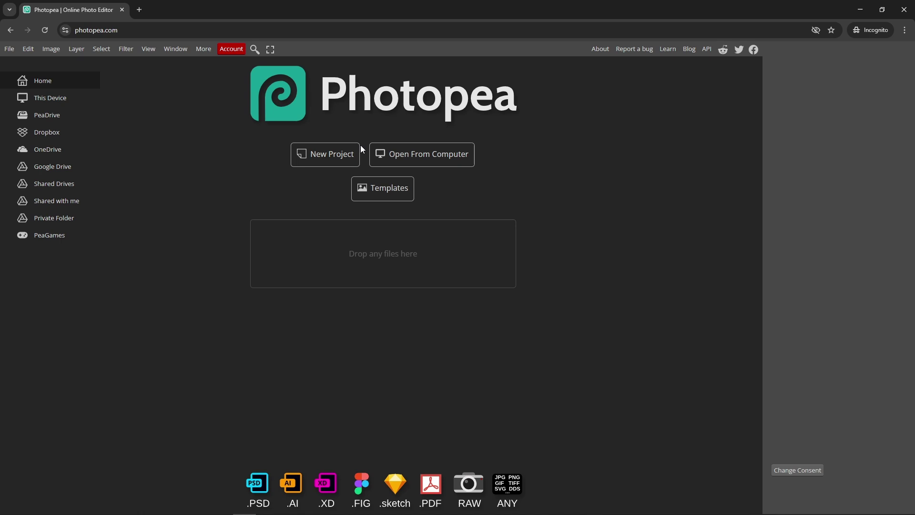
Search Templates for 'youtube' and open the purple Simple YouTube Thumbnail template's details
left_click(378, 197)
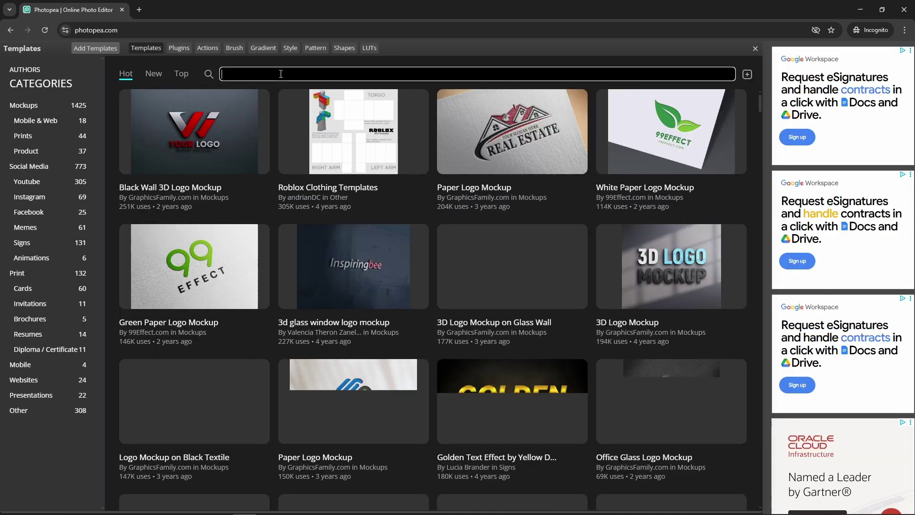
left_click(307, 74)
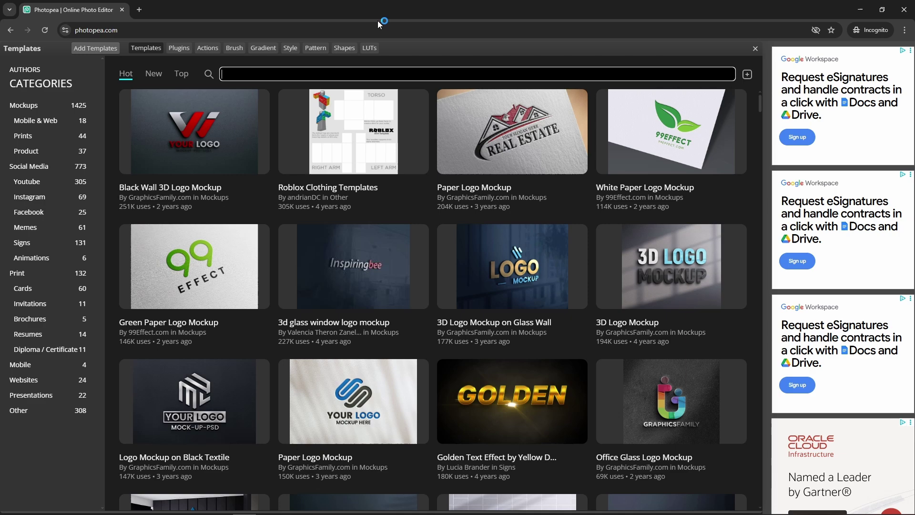
type("you")
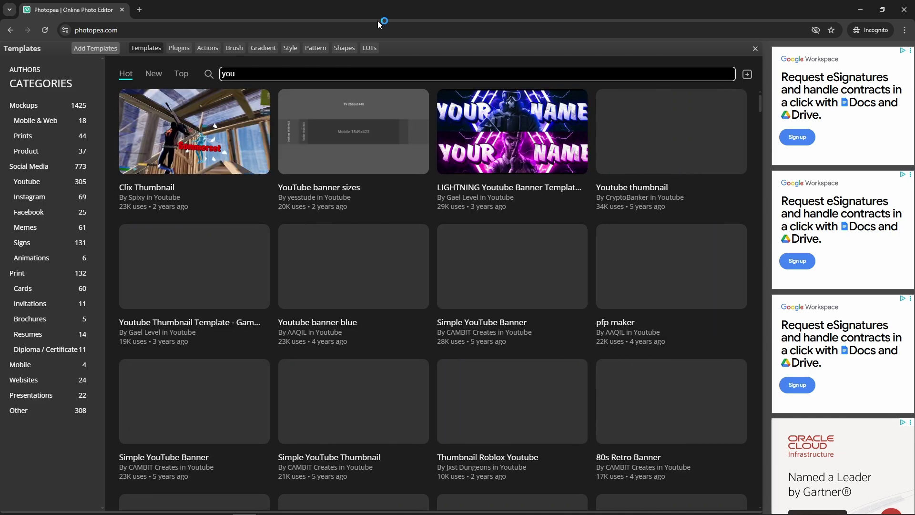
type("tube")
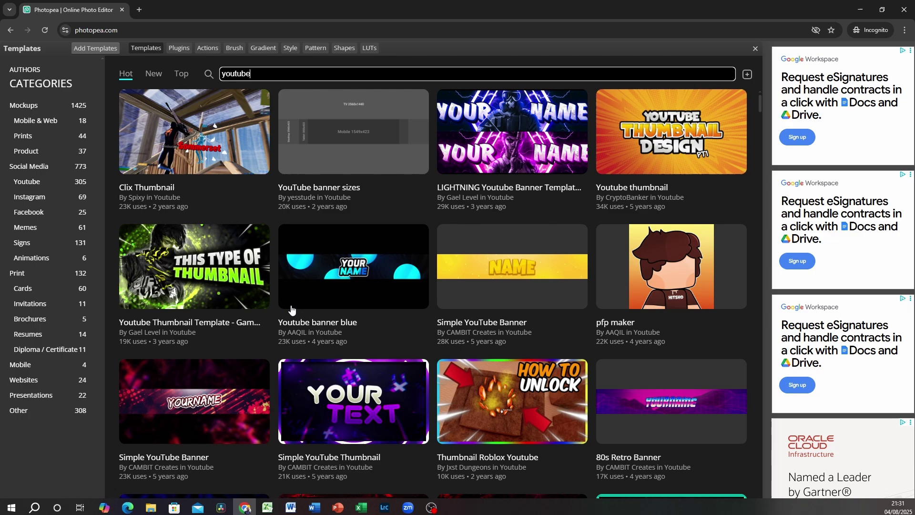
scroll(248, 257, "down", 2)
scroll(248, 257, "down", 10)
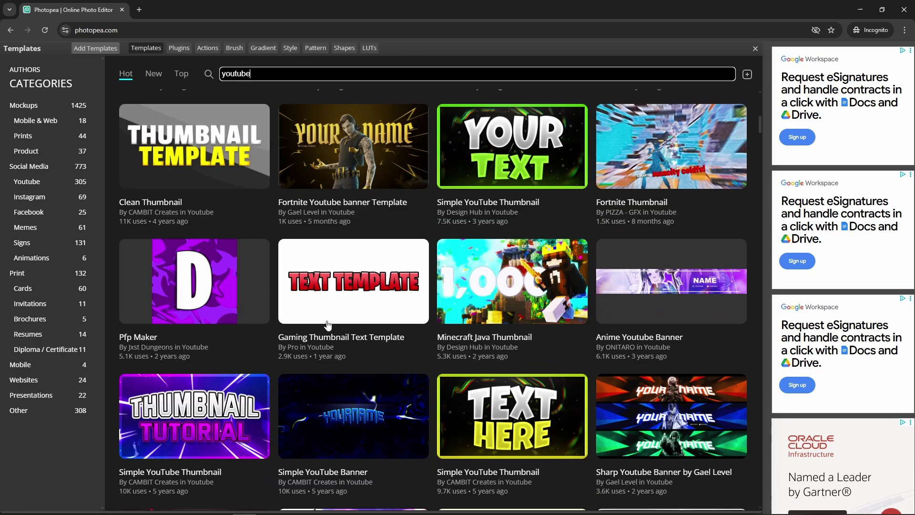
scroll(362, 334, "up", 12)
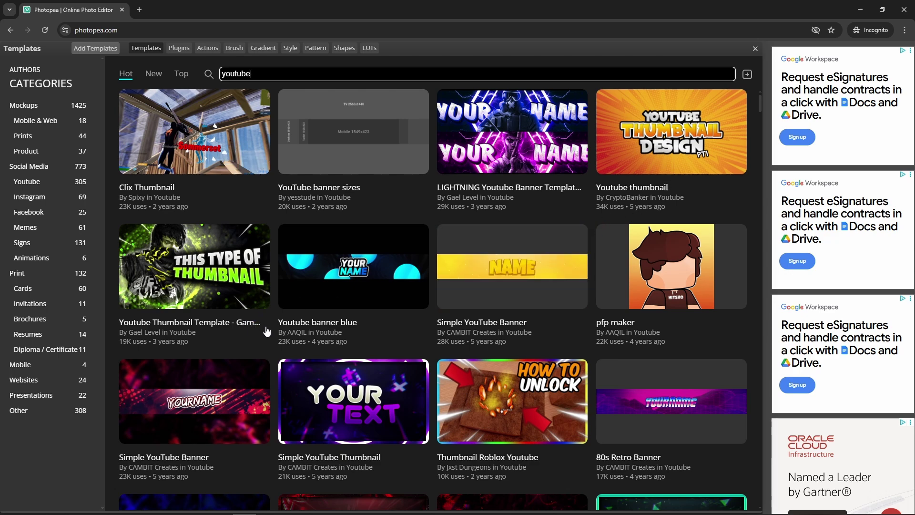
scroll(268, 331, "down", 3)
scroll(267, 331, "down", 1)
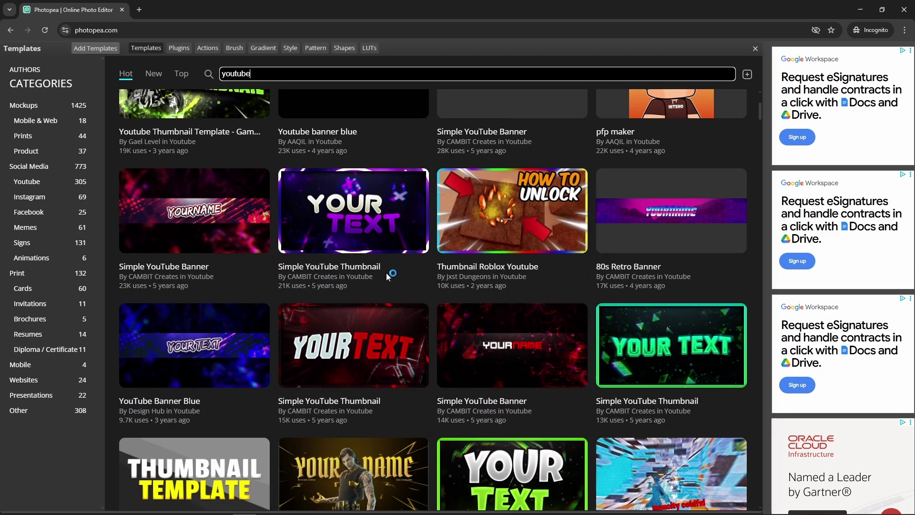
left_click(392, 218)
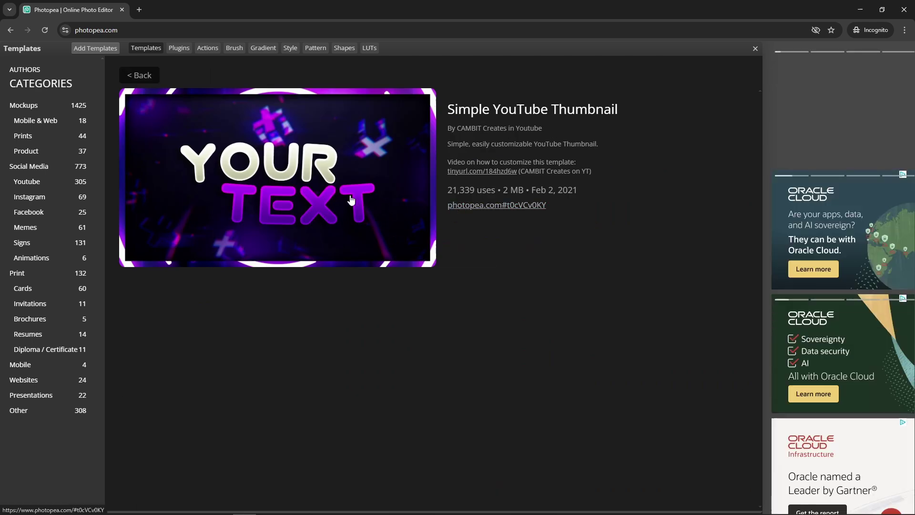
Open the Simple YouTube Thumbnail template as New Project.psd and scroll around its canvas
left_click(396, 188)
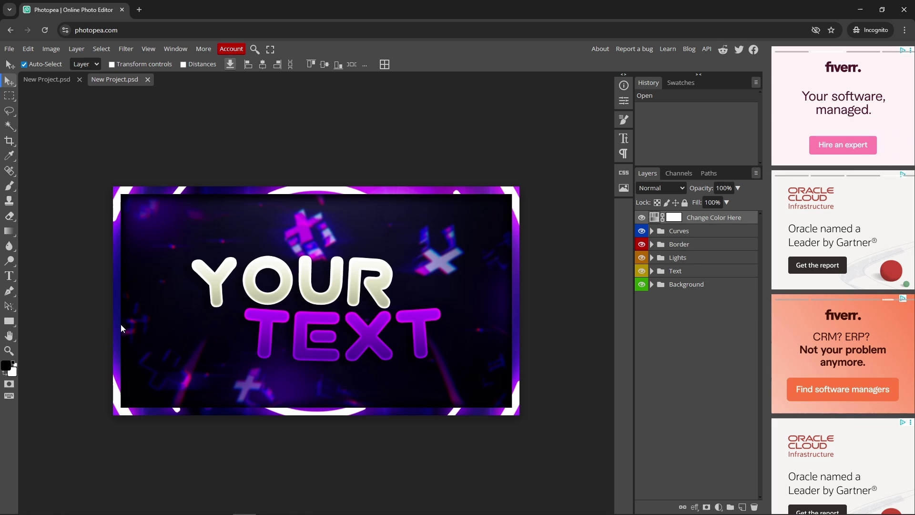
scroll(139, 318, "left", 2)
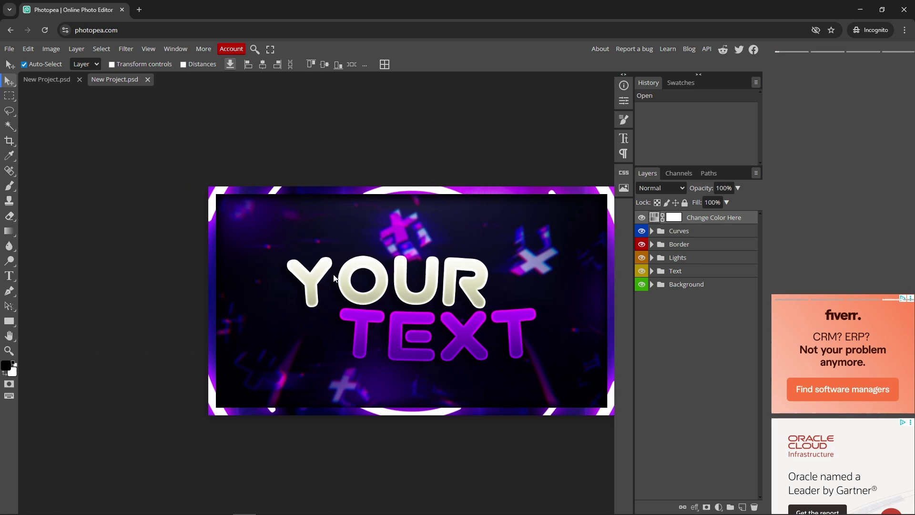
scroll(335, 278, "right", 3)
scroll(336, 279, "left", 1)
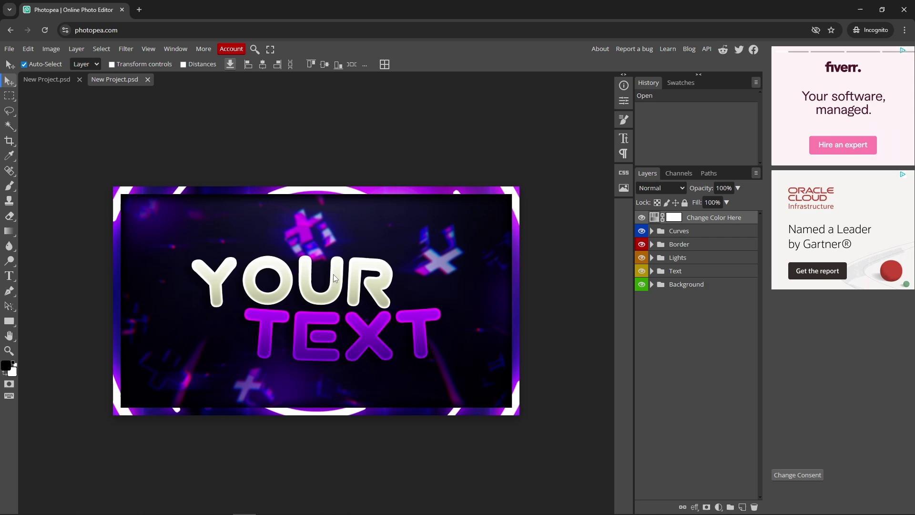
scroll(334, 273, "up", 4)
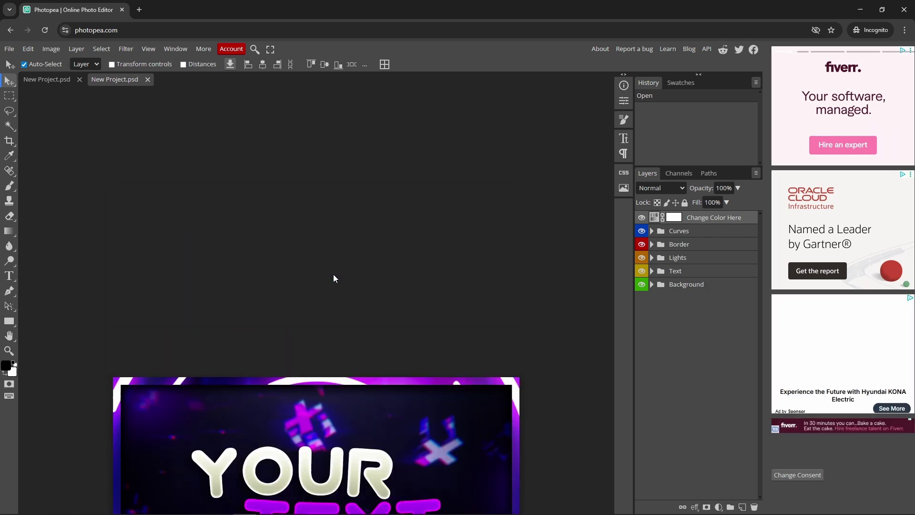
scroll(334, 274, "down", 9)
scroll(333, 274, "up", 5)
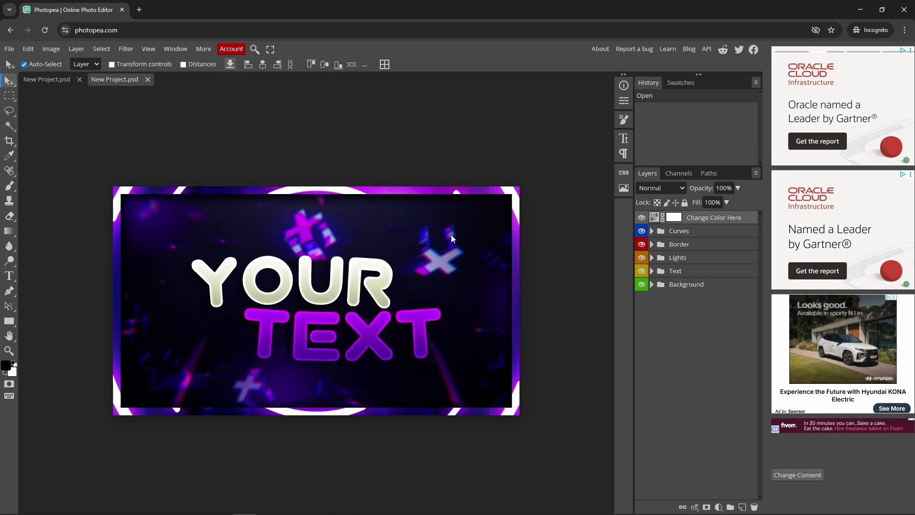
scroll(468, 241, "up", 1)
scroll(468, 240, "up", 1)
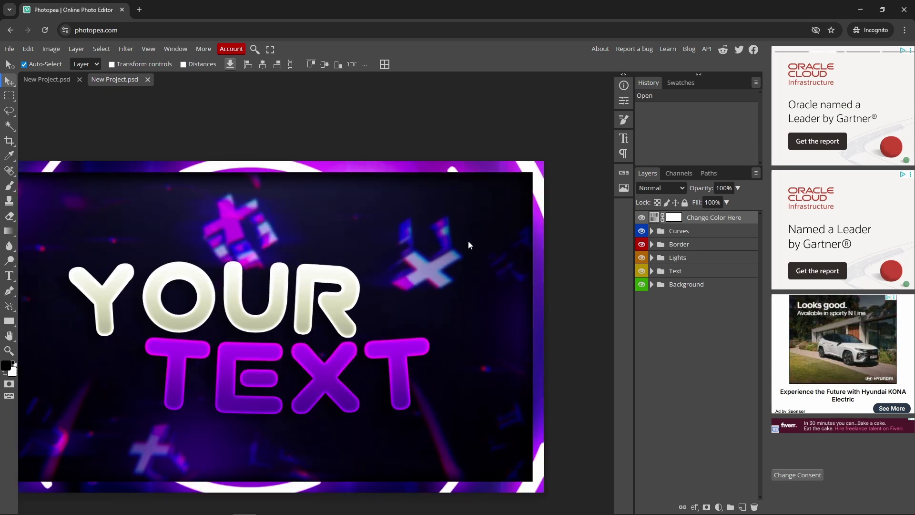
scroll(454, 251, "down", 2)
scroll(371, 278, "up", 1)
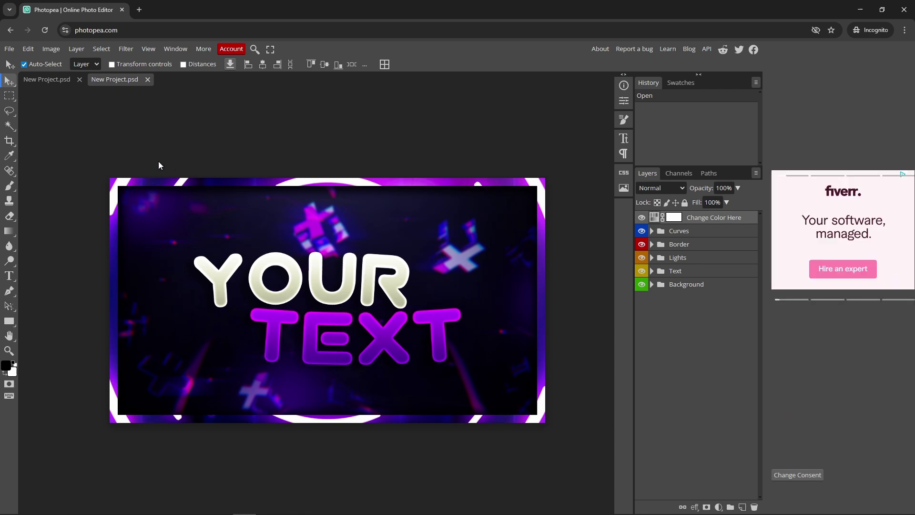
Reposition the YOUR text layer and replace its word with SOLID
left_click(210, 208)
left_click(251, 275)
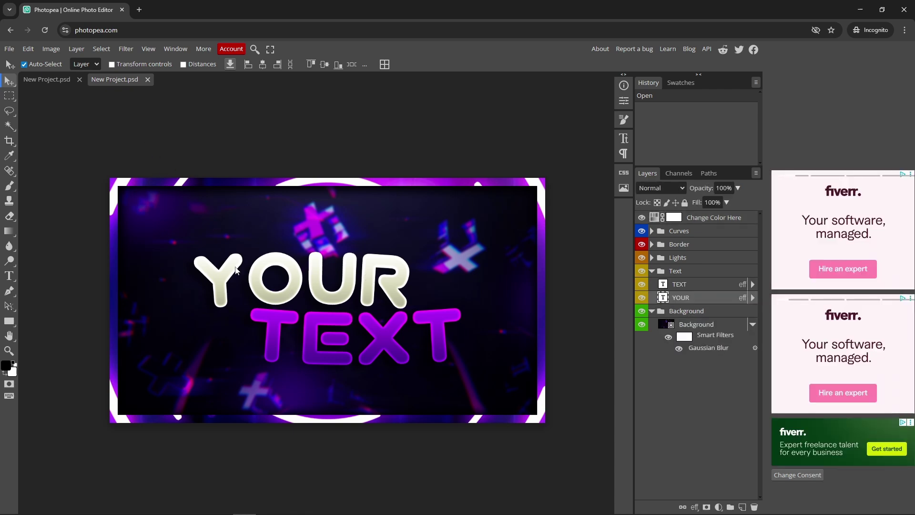
left_click_drag(195, 244, 227, 250)
left_click_drag(337, 279, 319, 255)
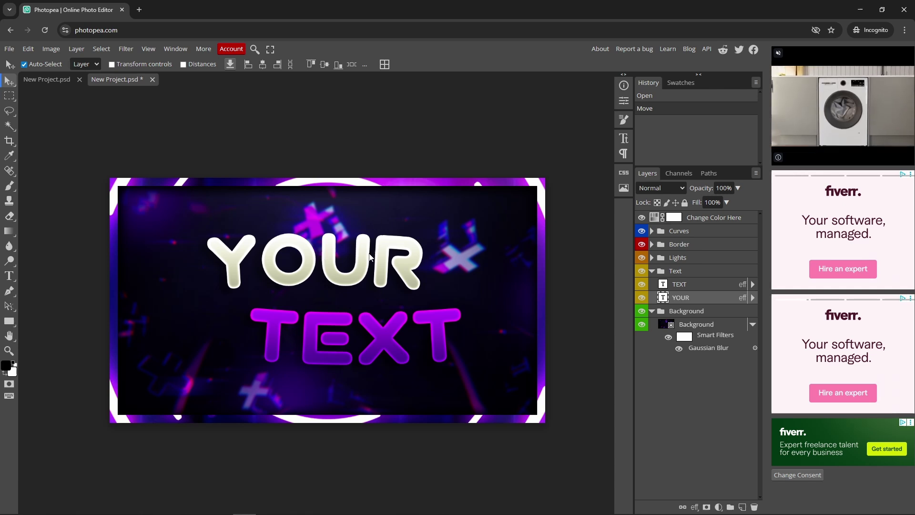
double_click(385, 254)
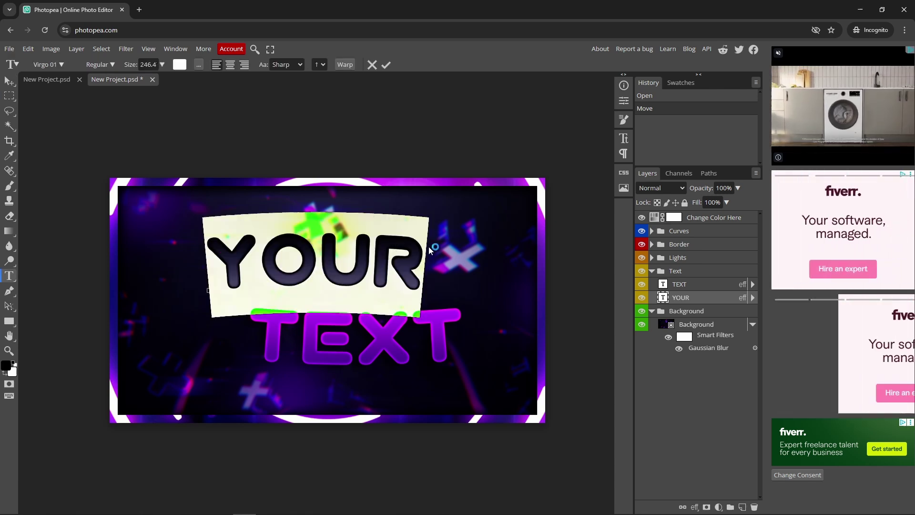
type("SOLID")
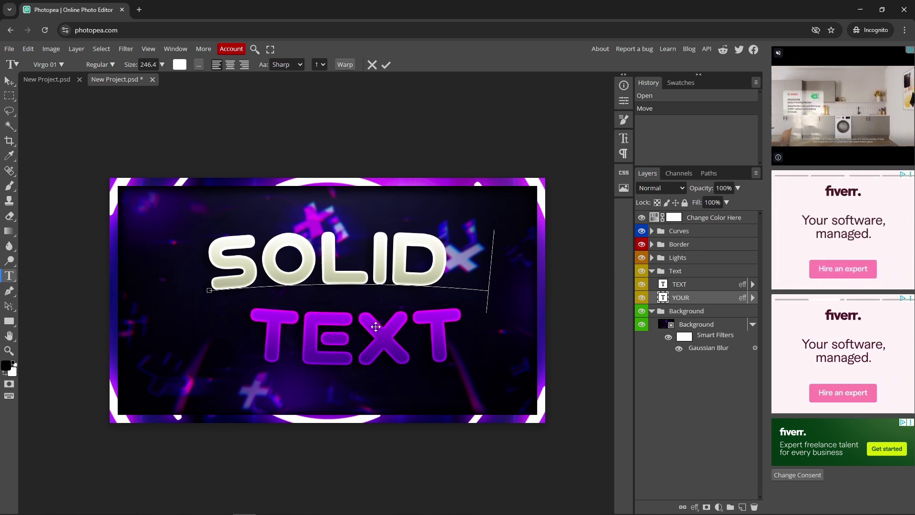
left_click_drag(399, 339, 381, 339)
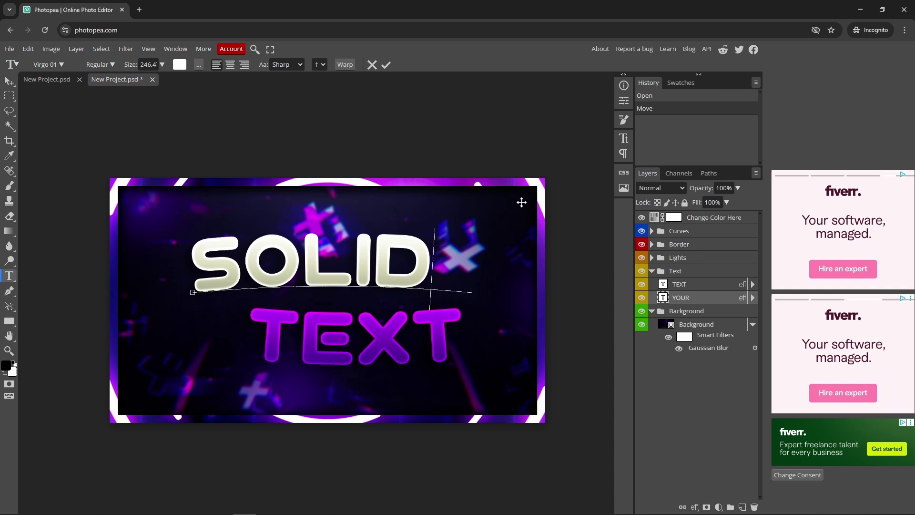
left_click_drag(521, 200, 568, 189)
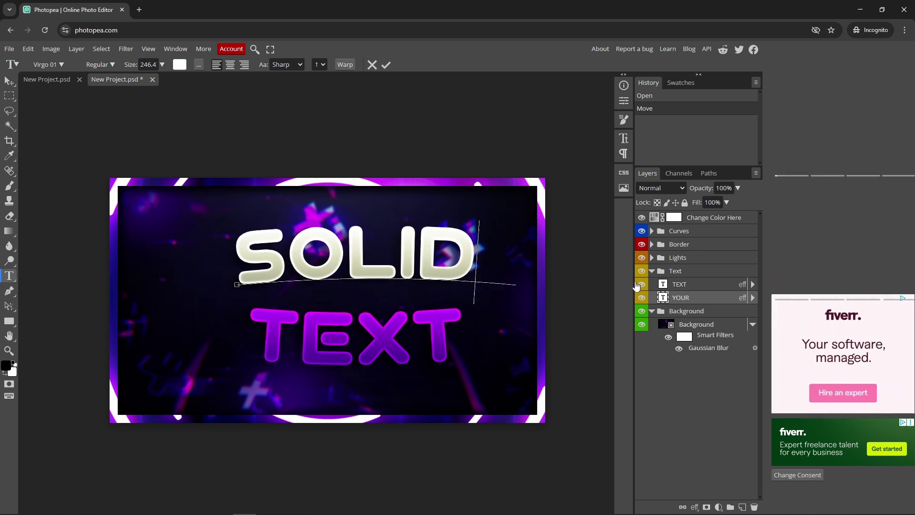
Commit SOLID, then replace the word TEXT with MIND and commit it
left_click(683, 290)
key("v")
left_click_drag(422, 325, 393, 324)
key("t")
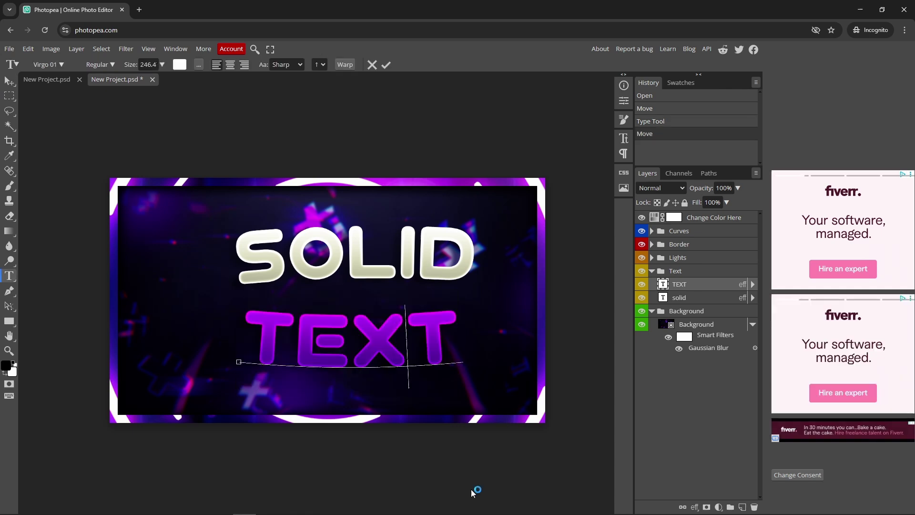
key("ctrl+a")
type("MIND")
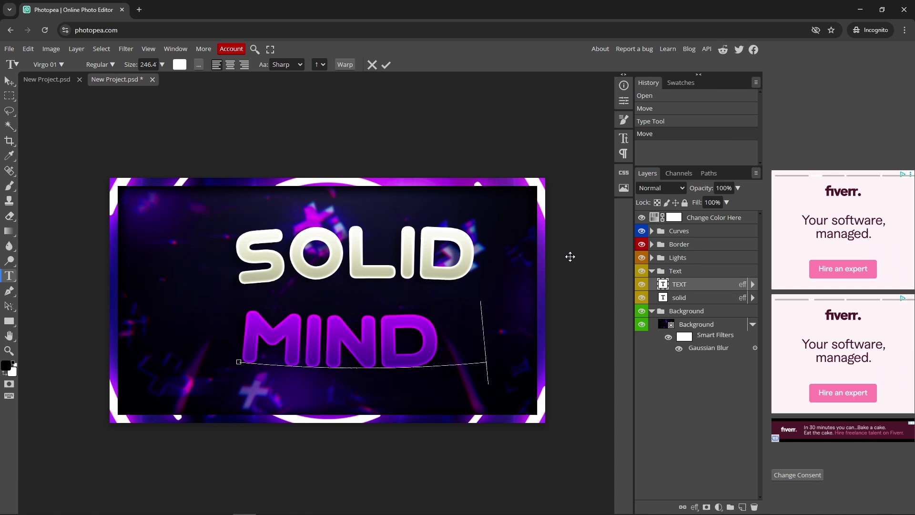
left_click(686, 298)
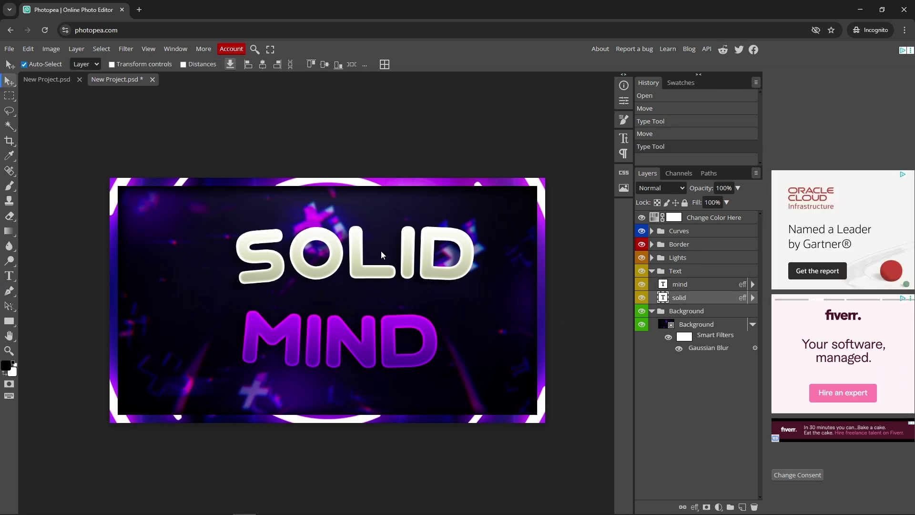
mouse_move(381, 255)
left_mouse_down()
mouse_move(352, 256)
mouse_move(398, 260)
left_mouse_up()
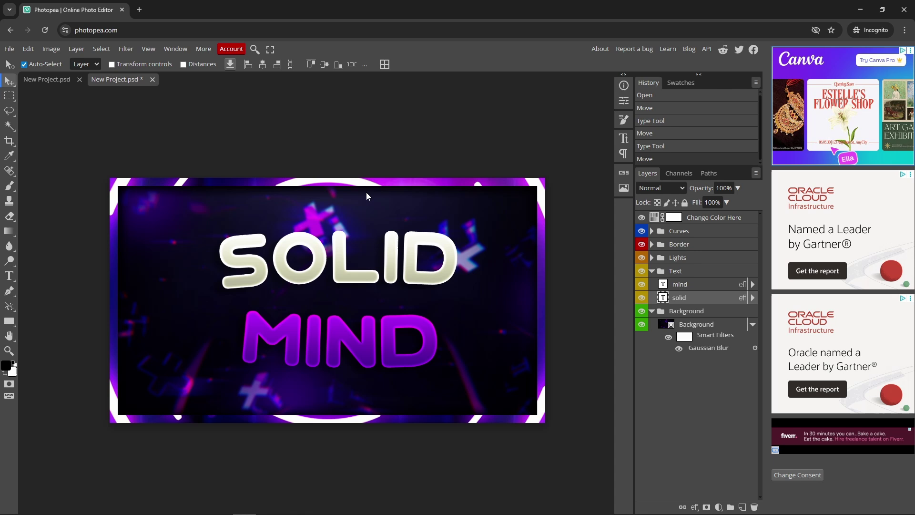
left_click(696, 325)
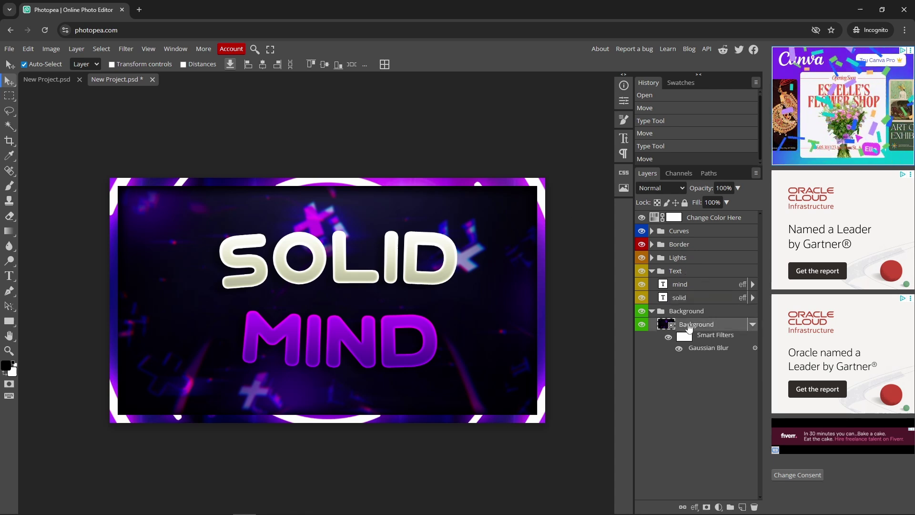
double_click(689, 327)
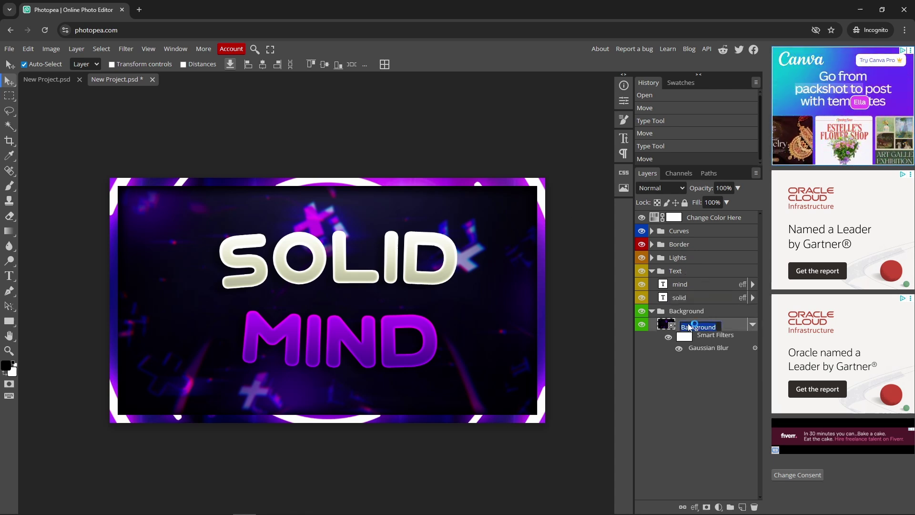
left_click(663, 329)
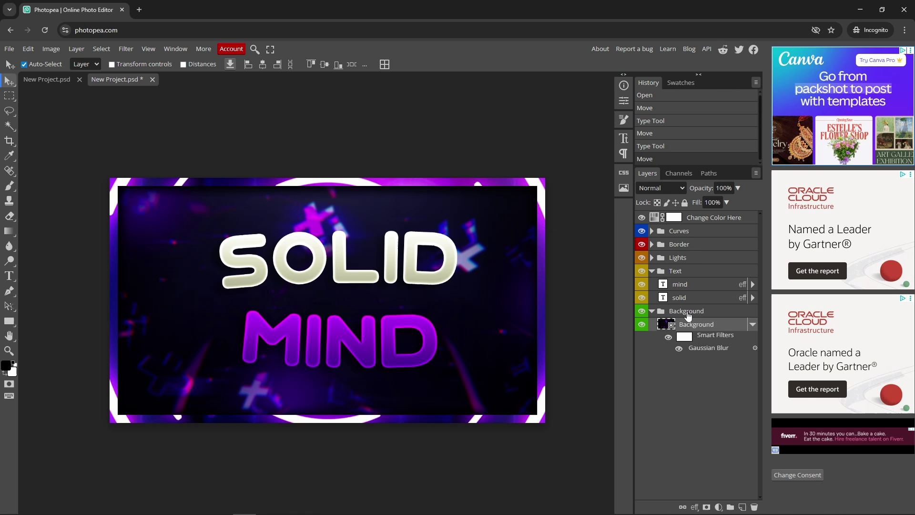
left_click(691, 312)
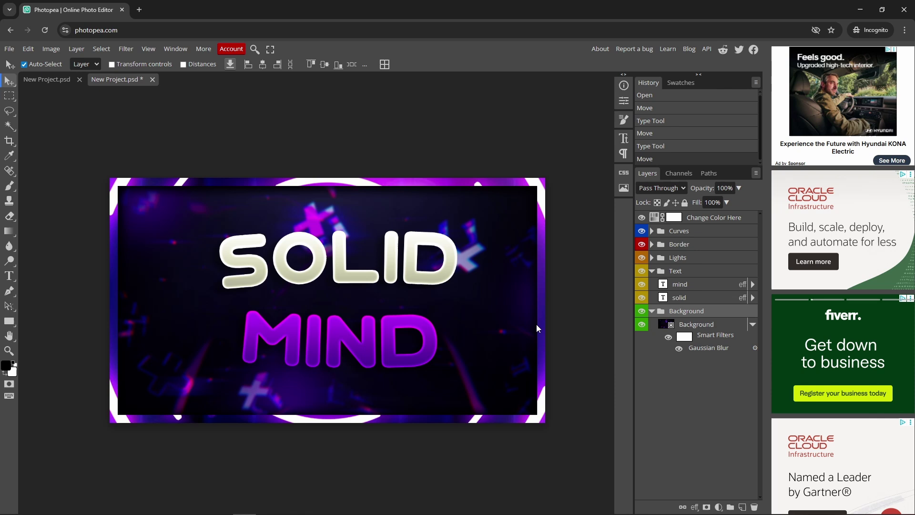
Set up a PNG export named 'Solid Mind' at 1280×720, trying 37% quality before restoring 100%
left_click(8, 48)
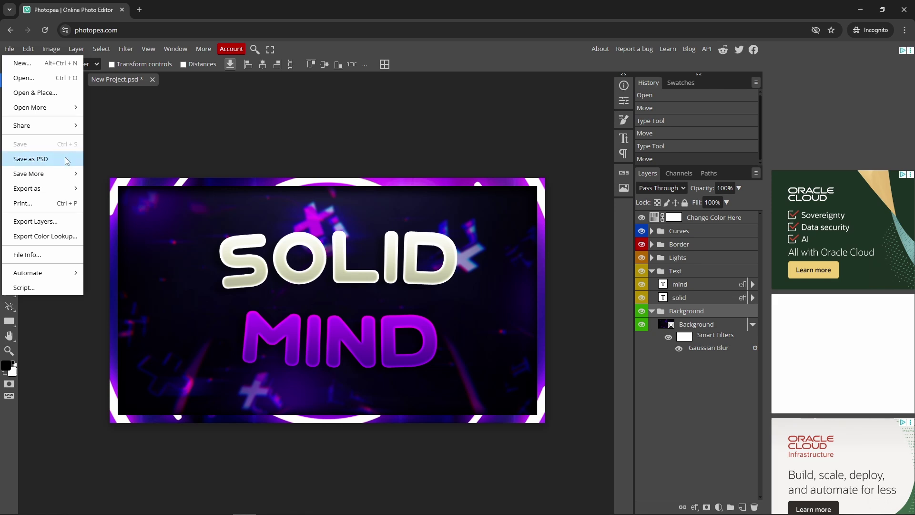
mouse_move(66, 192)
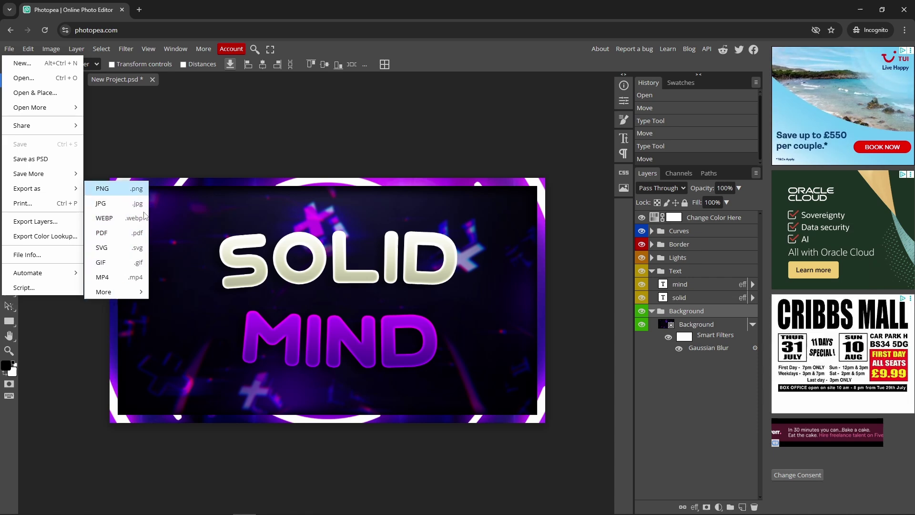
left_click(103, 188)
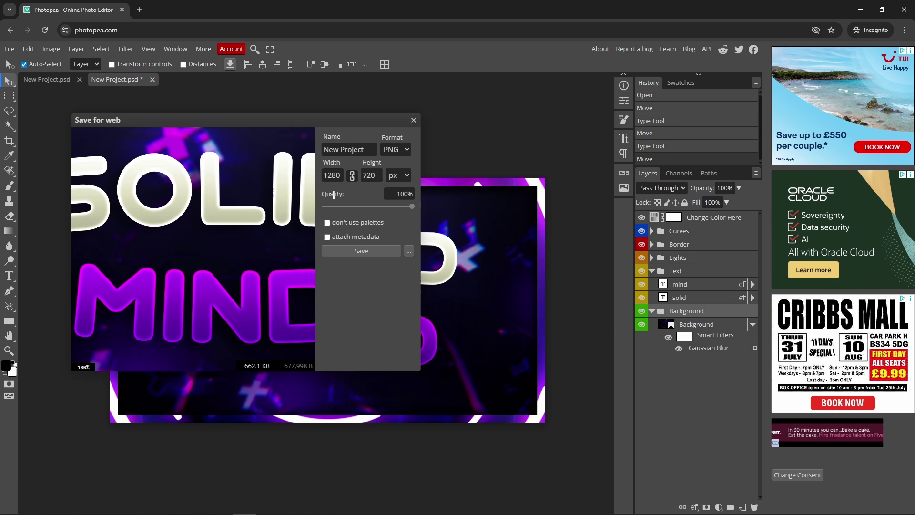
key("ctrl+a")
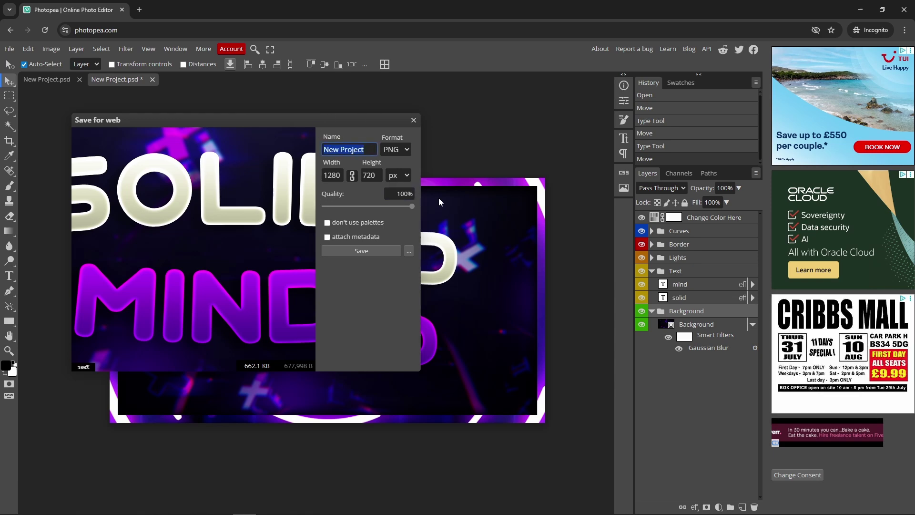
type("Solid mind")
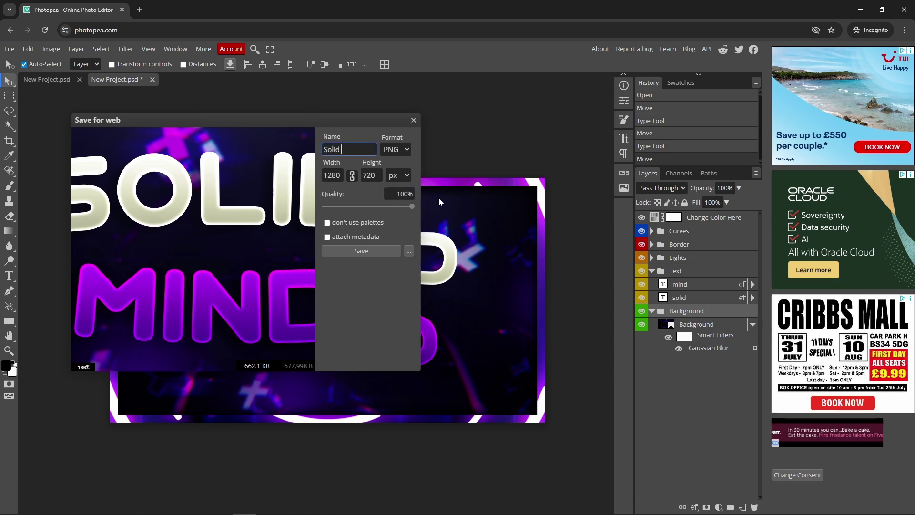
key("BackSpace")
key("BackSpace")
key("BackSpace")
key("BackSpace")
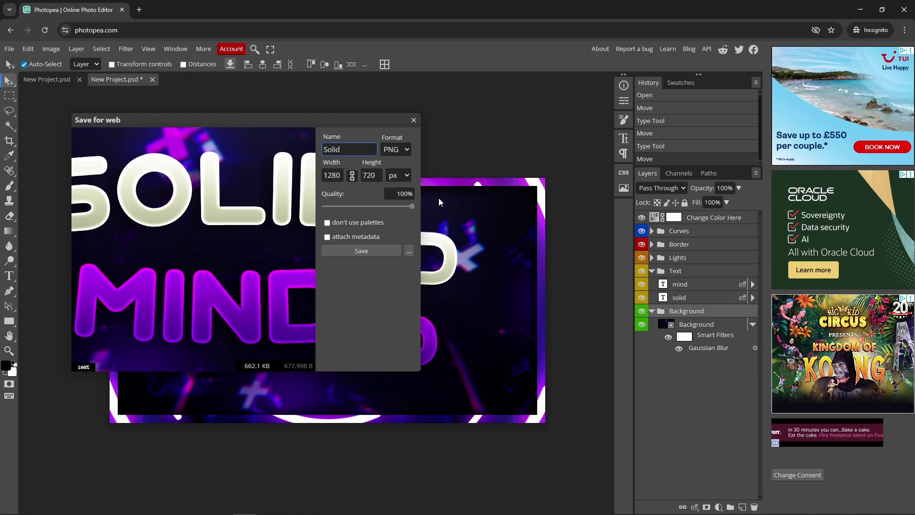
type("Mind")
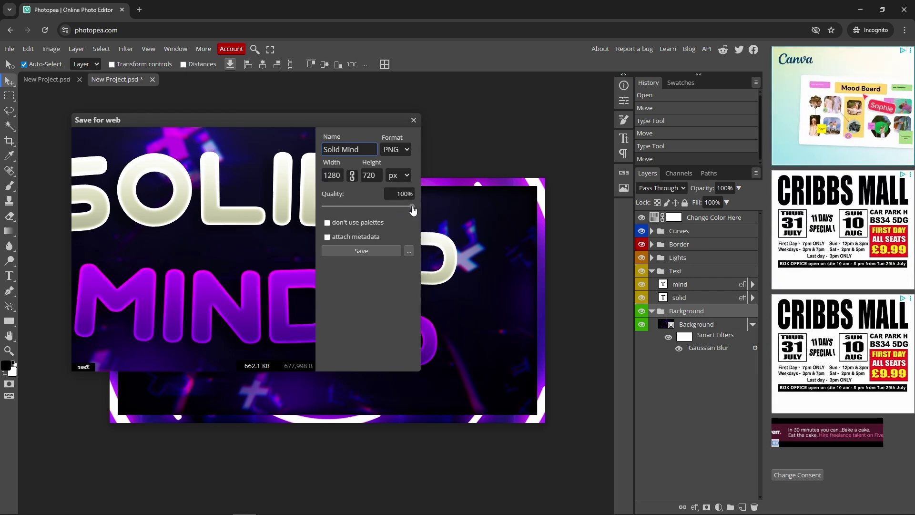
mouse_move(412, 206)
left_mouse_down()
mouse_move(362, 208)
mouse_move(399, 208)
left_mouse_up()
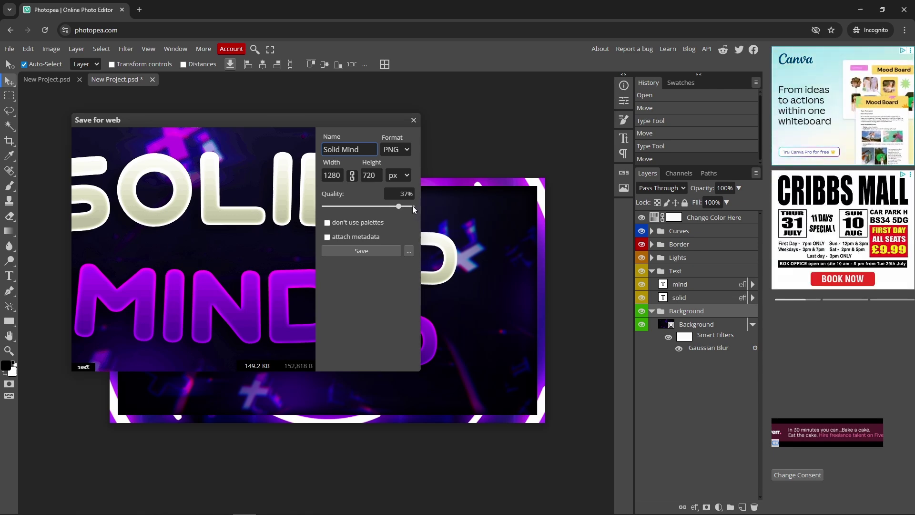
left_click(414, 207)
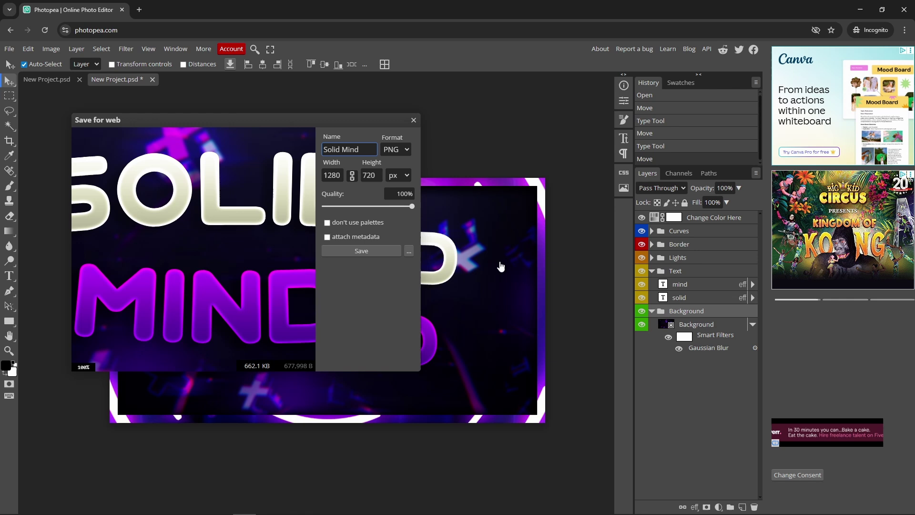
Save the Solid Mind PNG export and dismiss the ad-removal notice
left_click(369, 249)
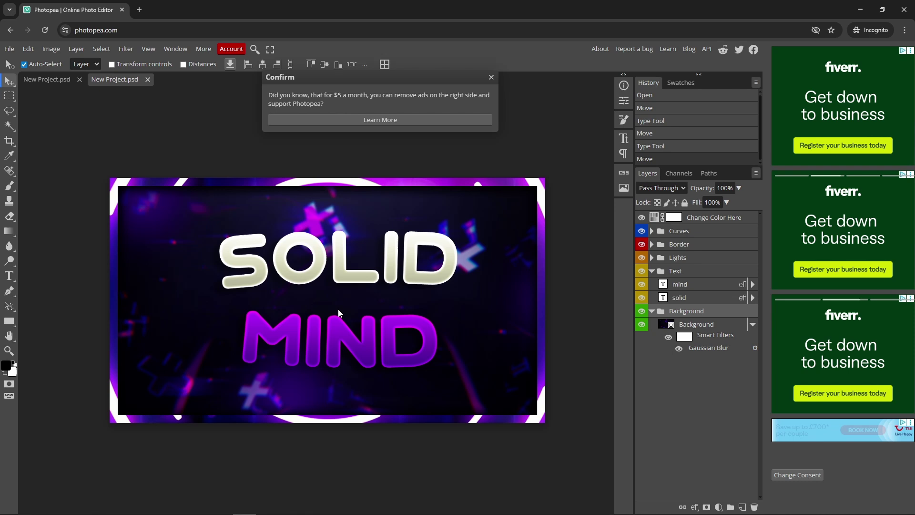
left_click(491, 78)
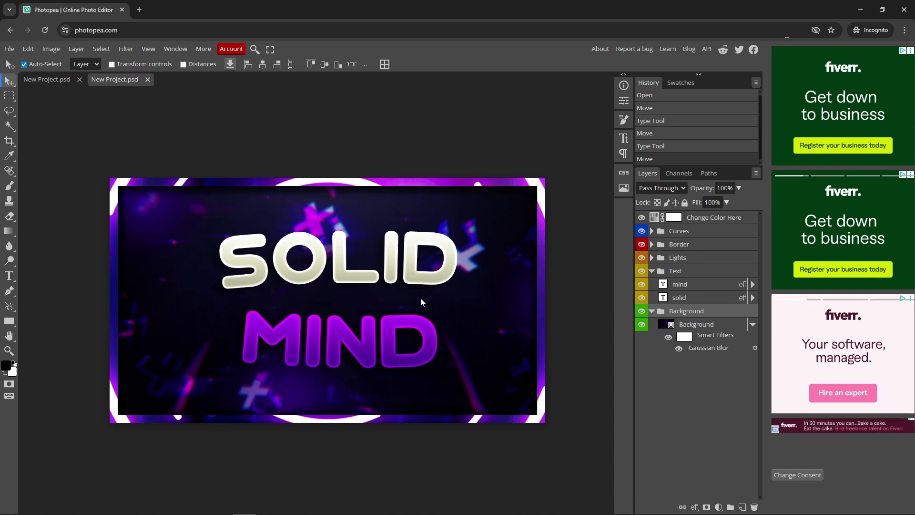
Switch from the marquee to the Magnetic Lasso selection tool
right_click(8, 98)
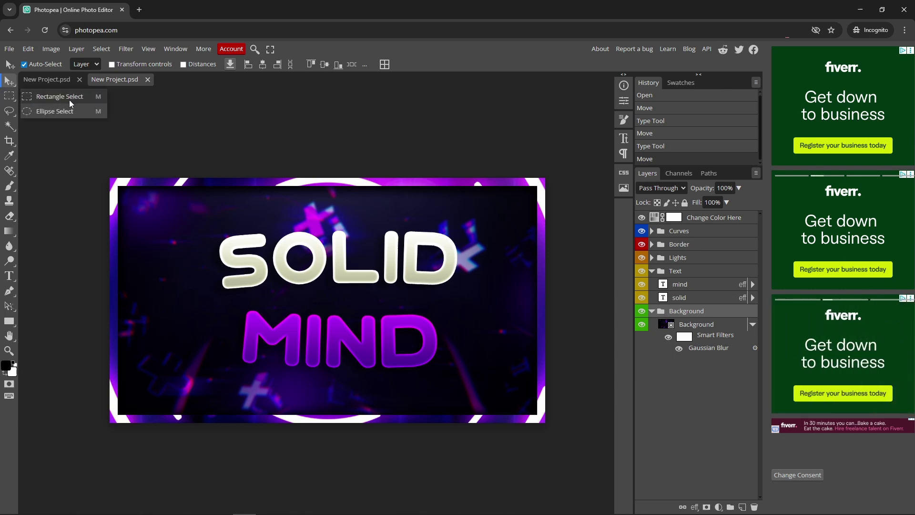
left_click(9, 111)
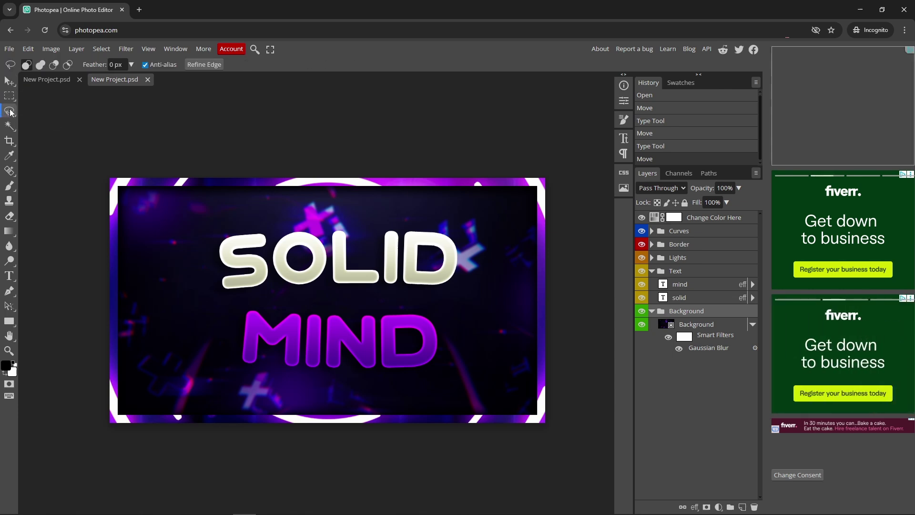
left_click(10, 112)
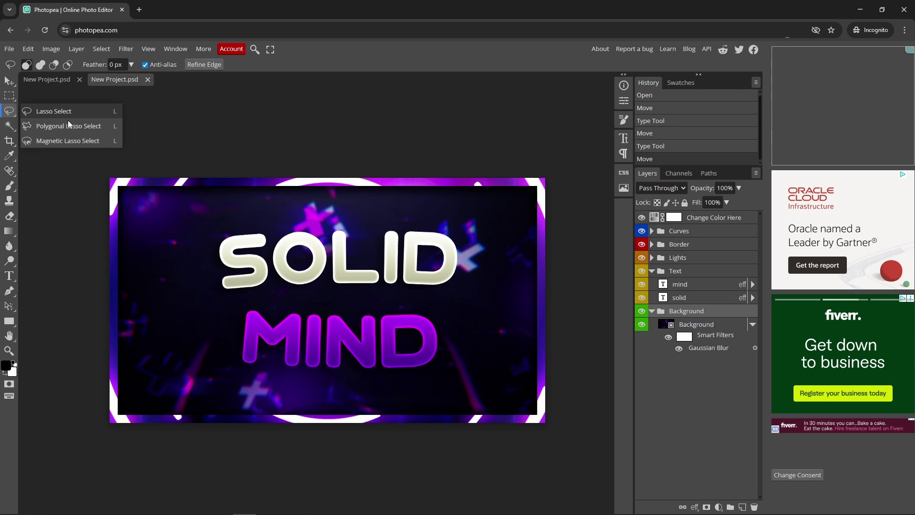
left_click(87, 144)
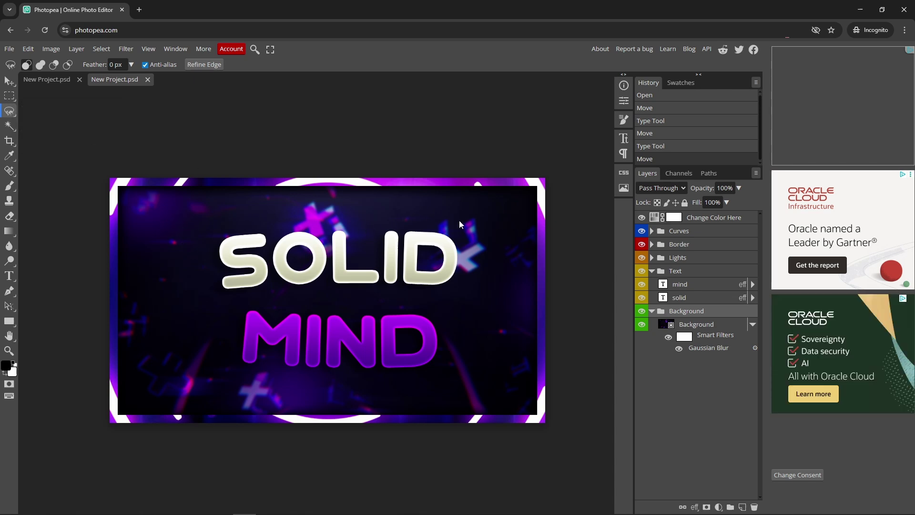
Trace a closed selection from left of SOLID along its edge to the top of MIND
left_click(177, 223)
left_click(474, 352)
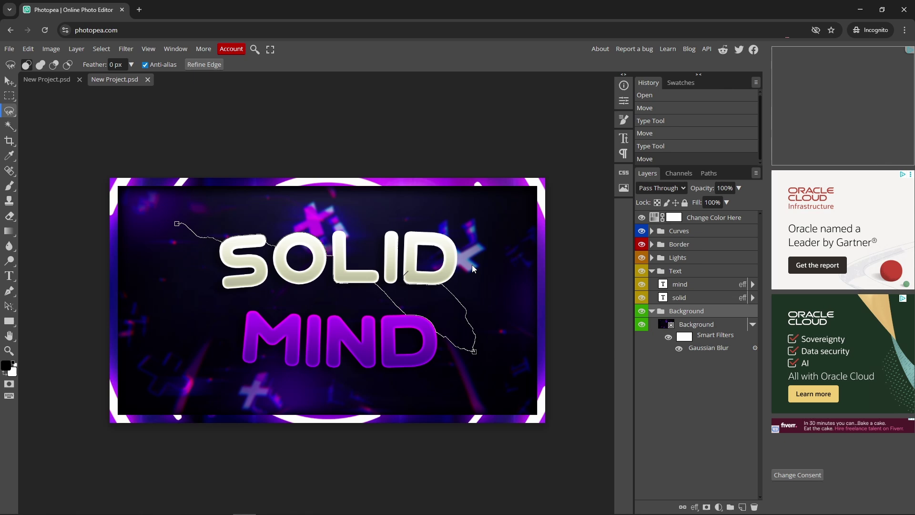
left_click(414, 315)
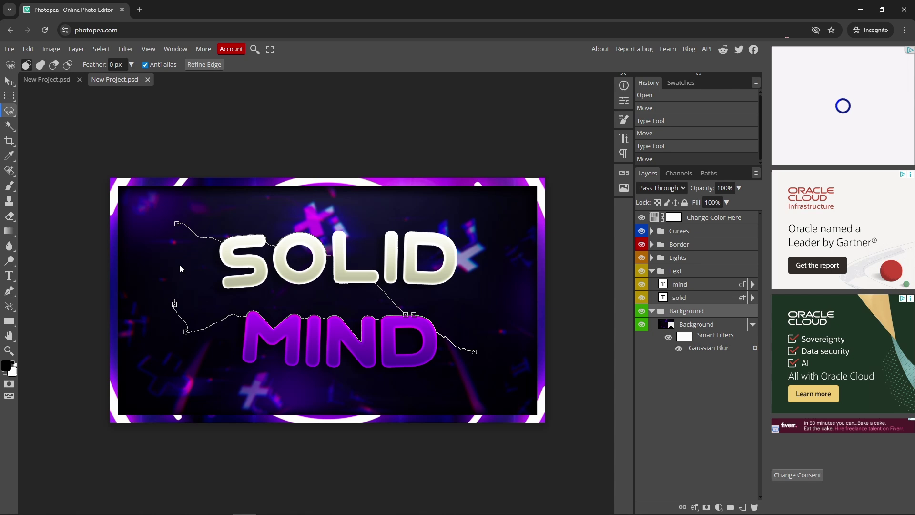
left_click(176, 225)
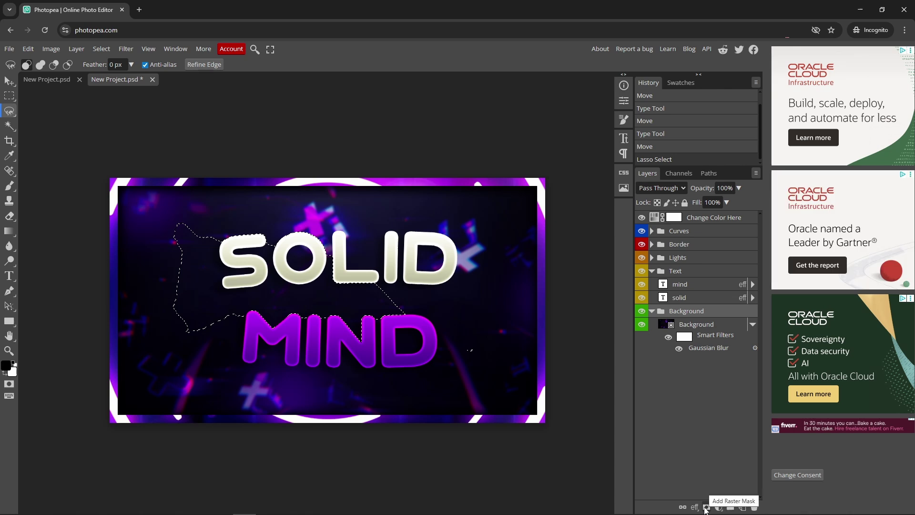
Mask the Background group to the selection, convert it to a smart object, and make foreground white
left_click(706, 509)
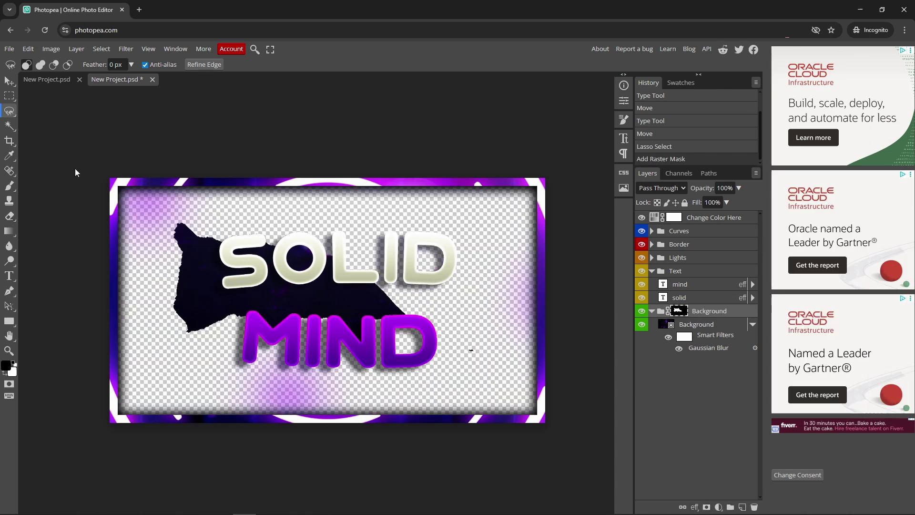
right_click(709, 313)
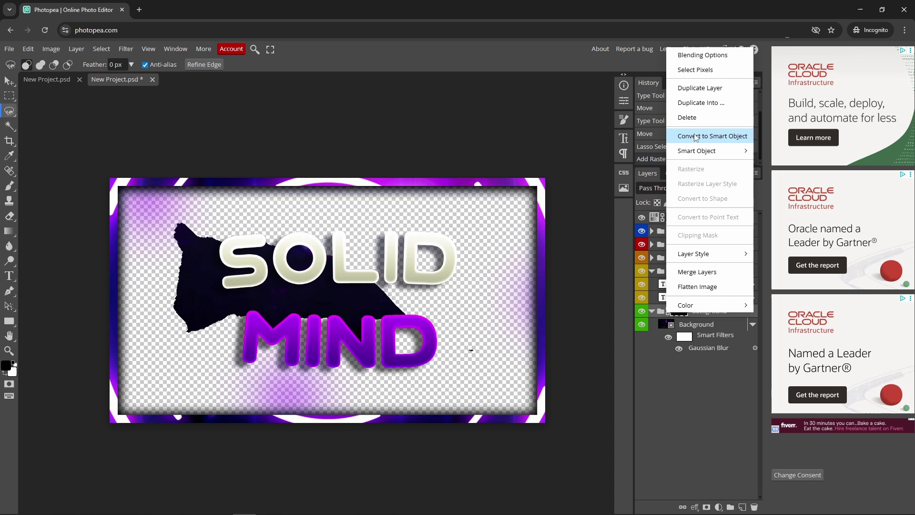
left_click(712, 139)
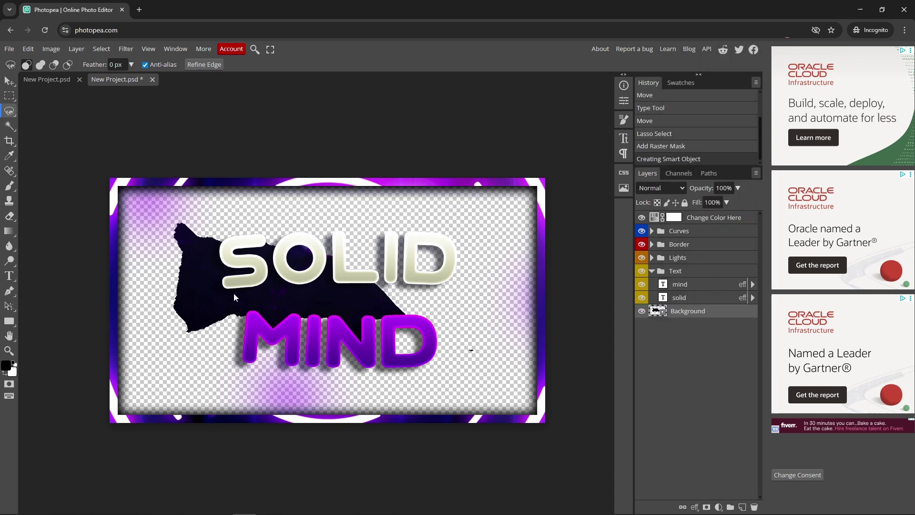
mouse_move(209, 307)
left_mouse_down()
mouse_move(242, 251)
mouse_move(176, 297)
mouse_move(181, 245)
mouse_move(216, 219)
mouse_move(149, 221)
mouse_move(5, 85)
left_mouse_up()
key("v")
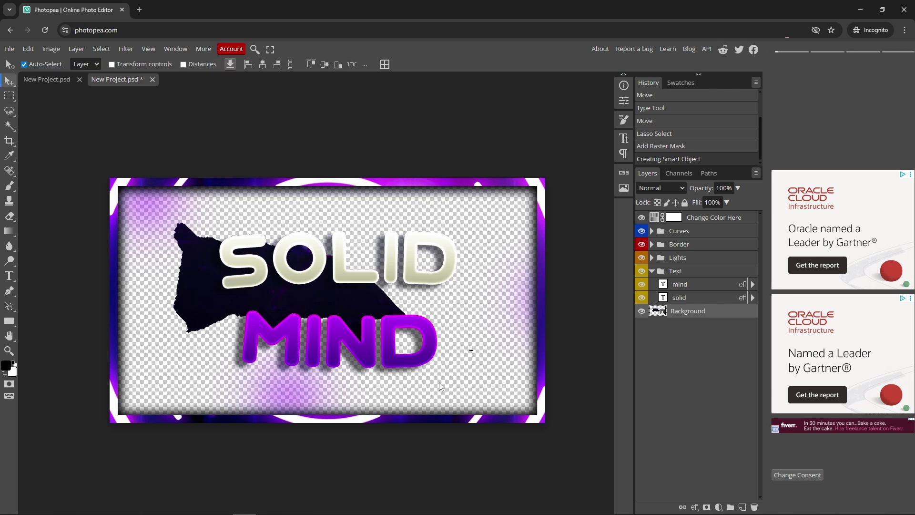
key("x")
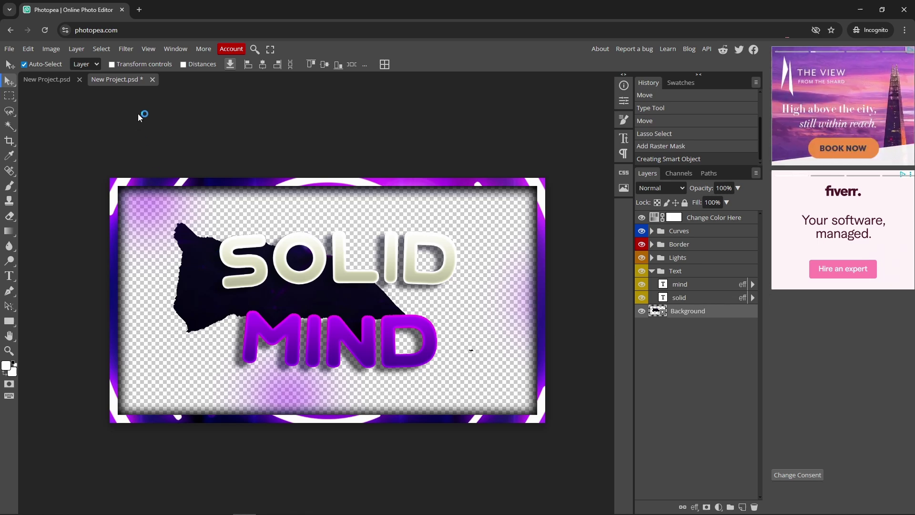
Keep New Project.psd open, then step through history states and side panels
left_click(152, 80)
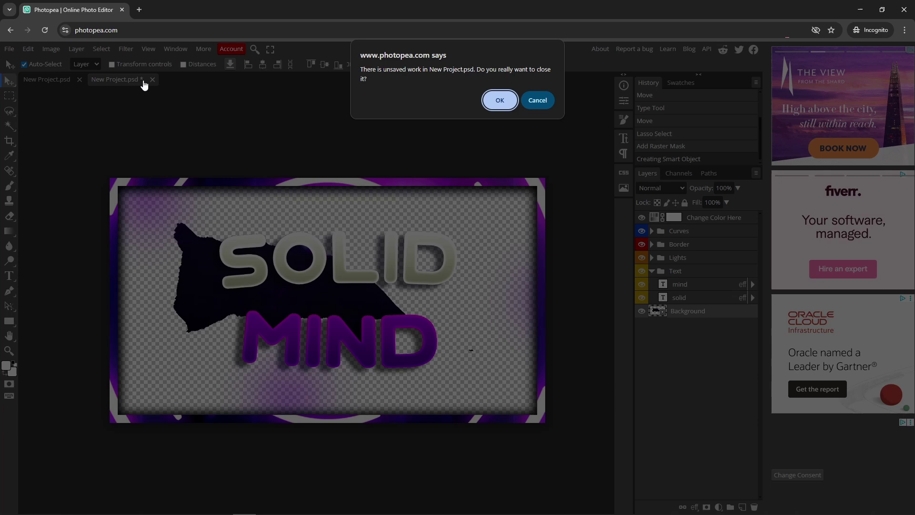
left_click(539, 101)
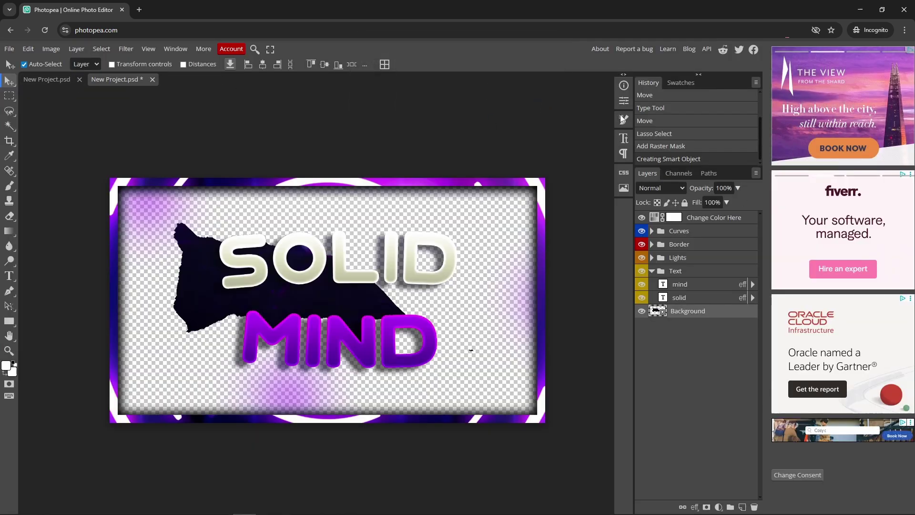
left_click(624, 101)
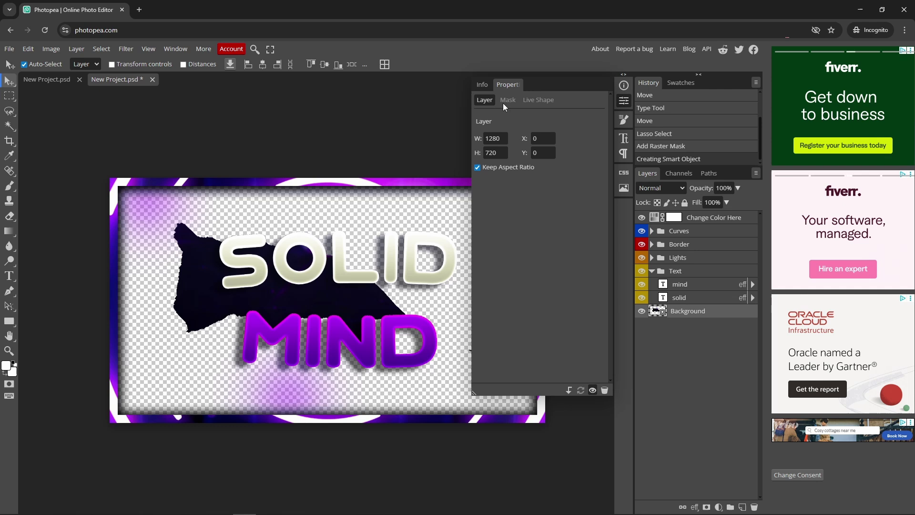
left_click(482, 85)
left_click(661, 110)
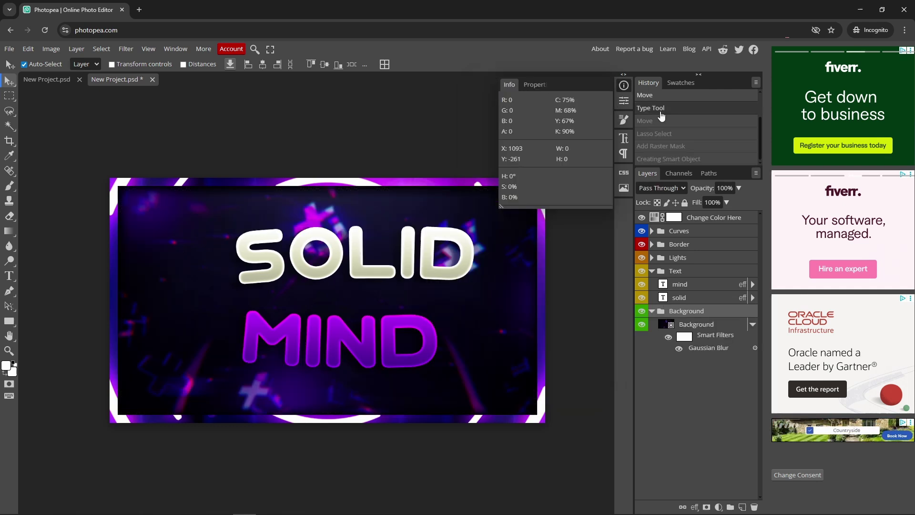
left_click(652, 122)
left_click(625, 121)
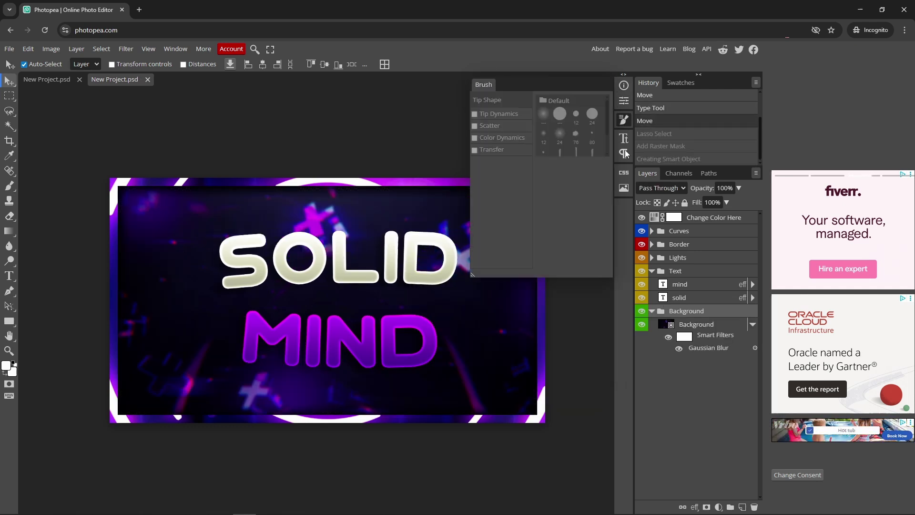
left_click(623, 153)
Select the Background layer, then the solid text layer, and view the general settings list
left_click(319, 299)
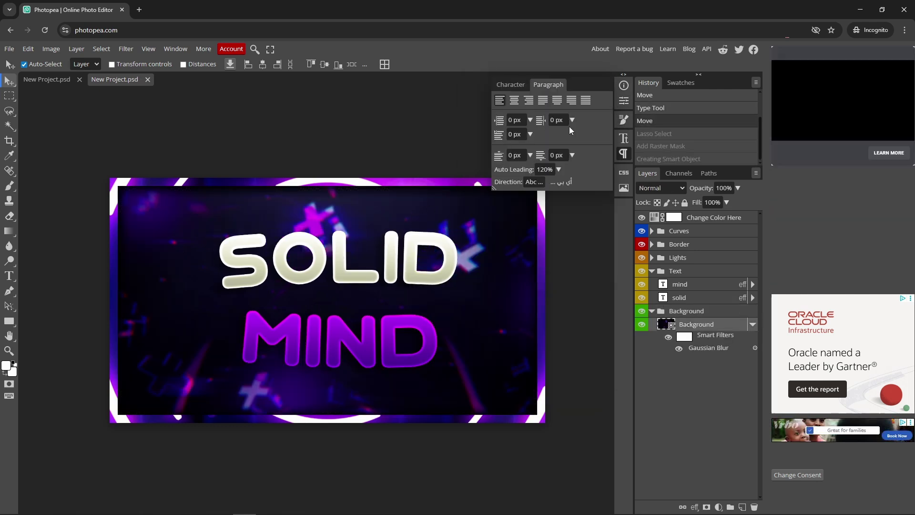
left_click(699, 301)
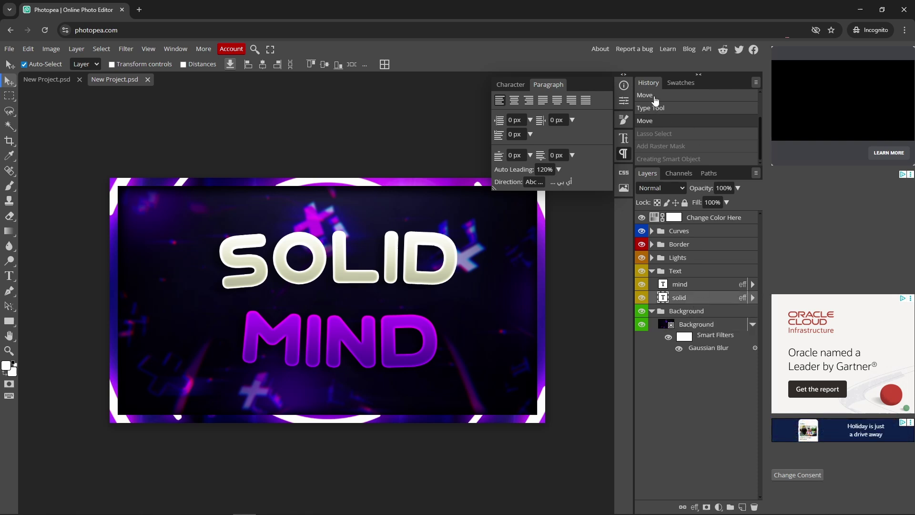
left_click(202, 46)
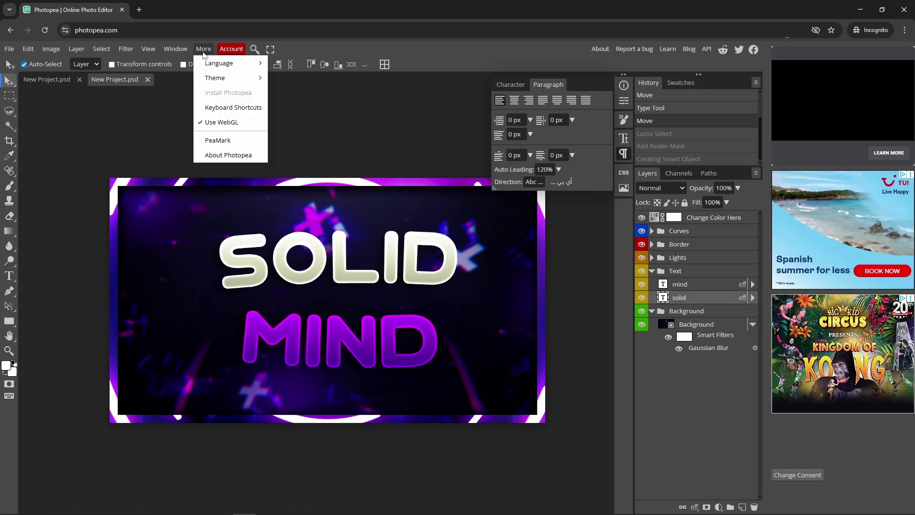
left_click(177, 52)
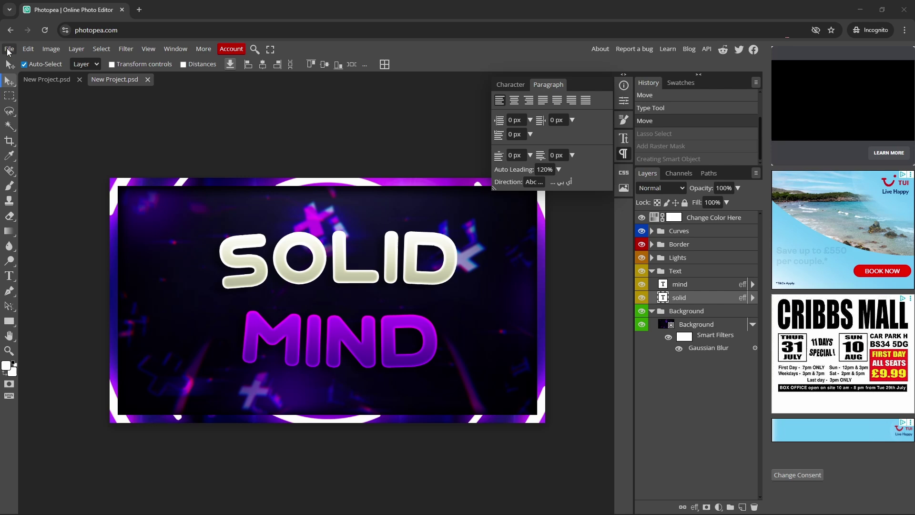
left_click(9, 49)
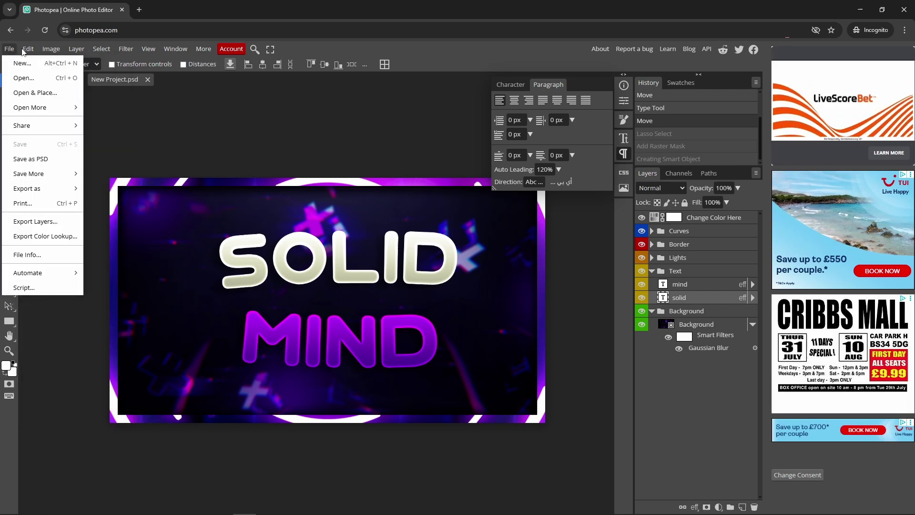
mouse_move(27, 52)
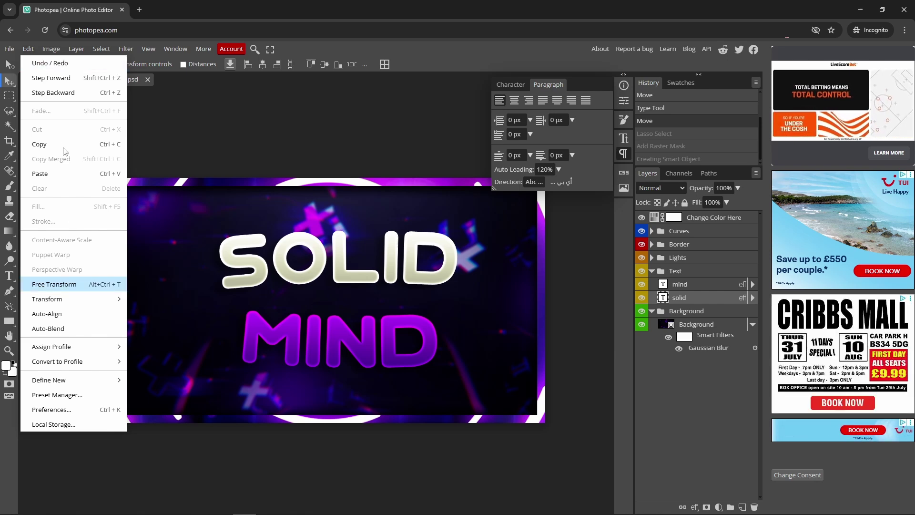
mouse_move(56, 50)
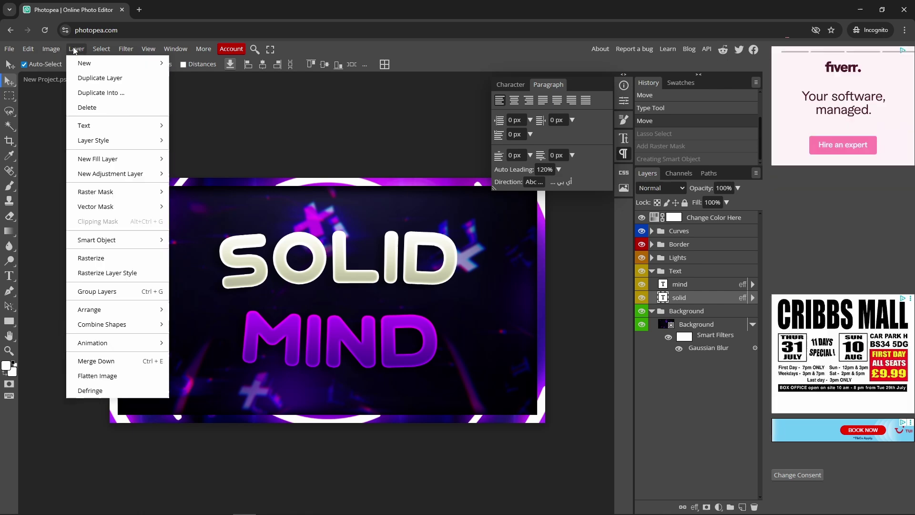
mouse_move(110, 51)
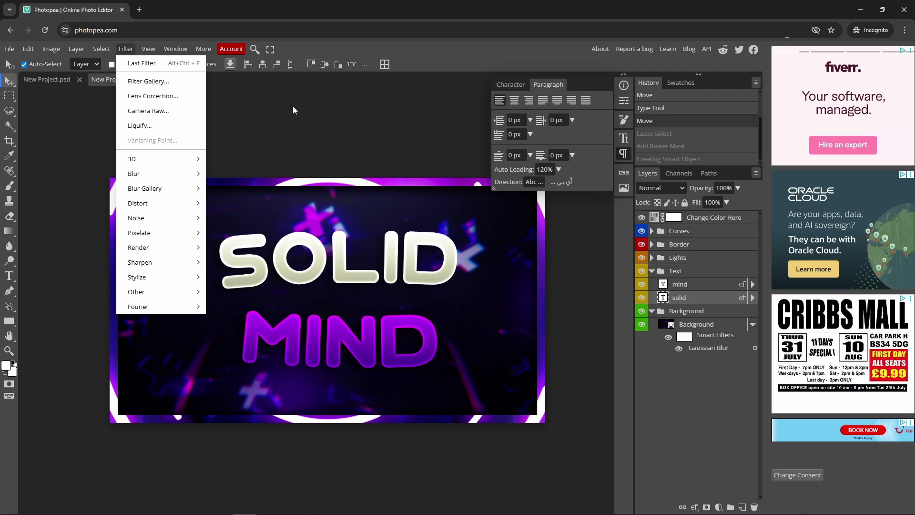
Create a new text layer reading 'ME' on the thumbnail
left_click(269, 95)
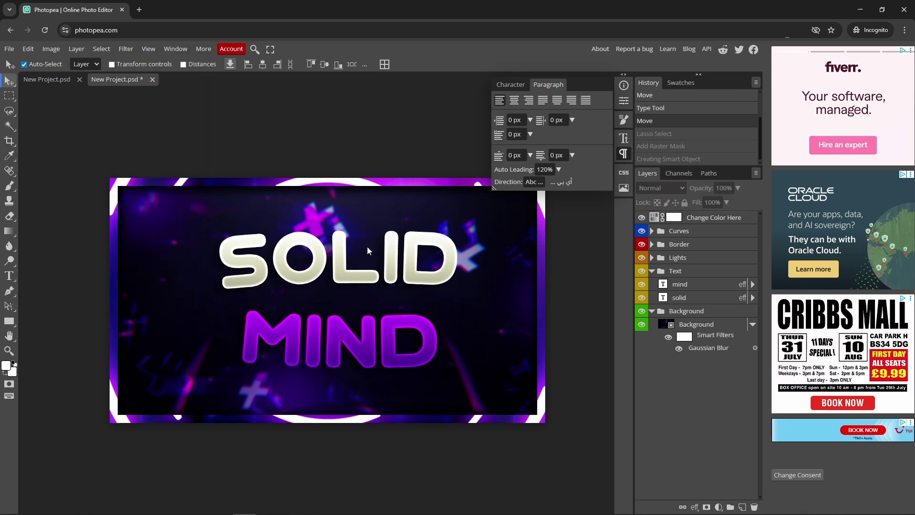
left_click(13, 279)
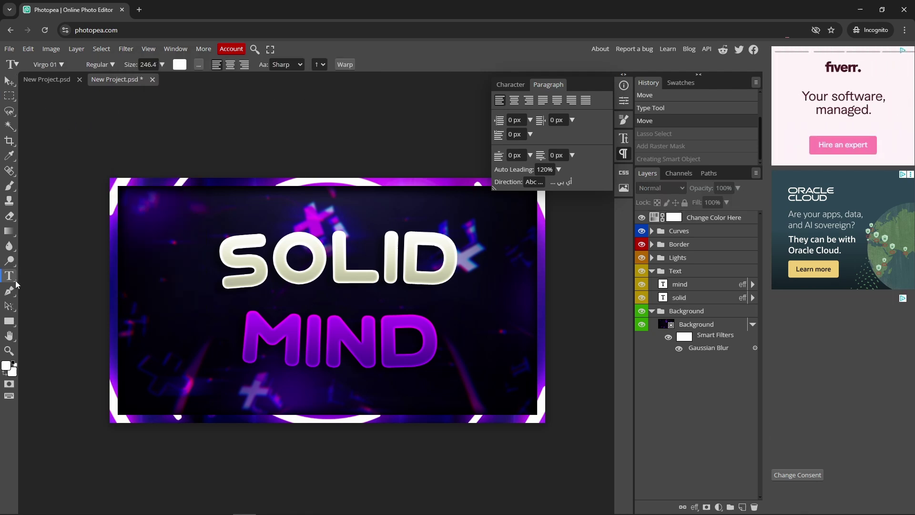
left_click(227, 217)
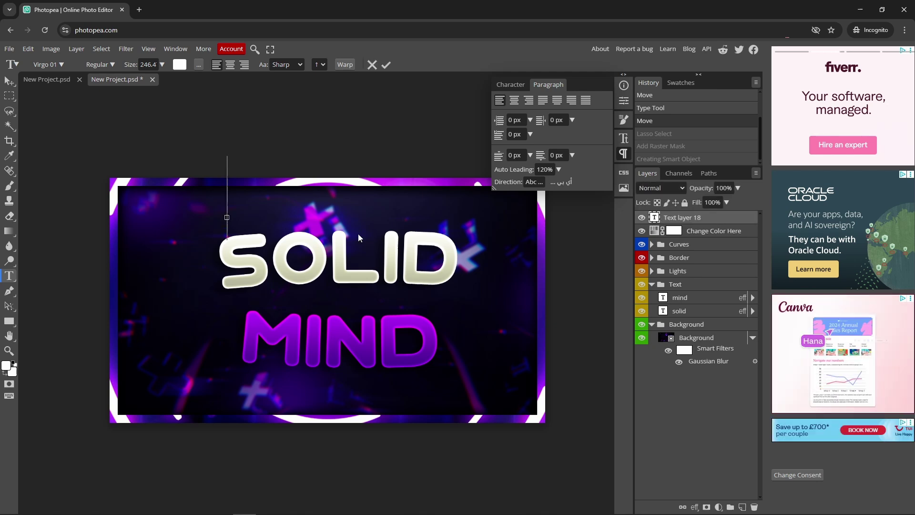
type("ME")
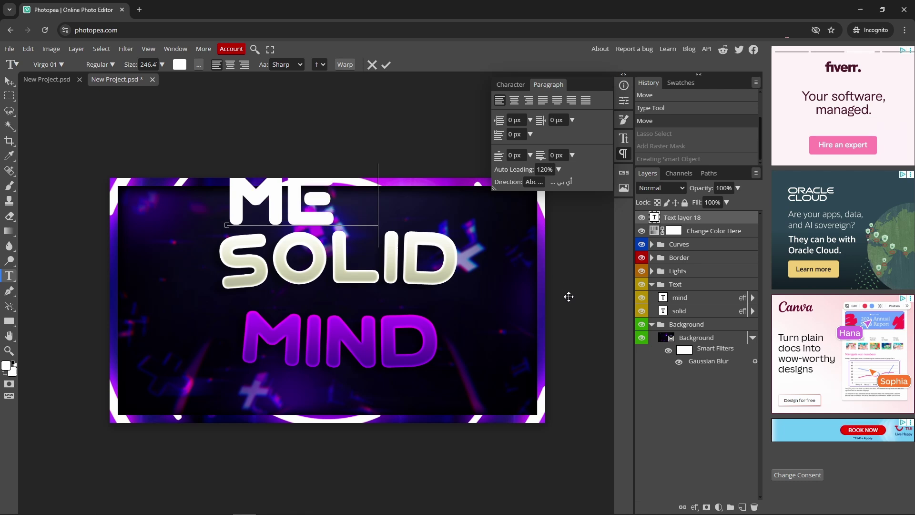
Move the ME text to the lower left beside MIND and commit it
left_click_drag(570, 272, 311, 252)
left_click_drag(330, 342, 474, 434)
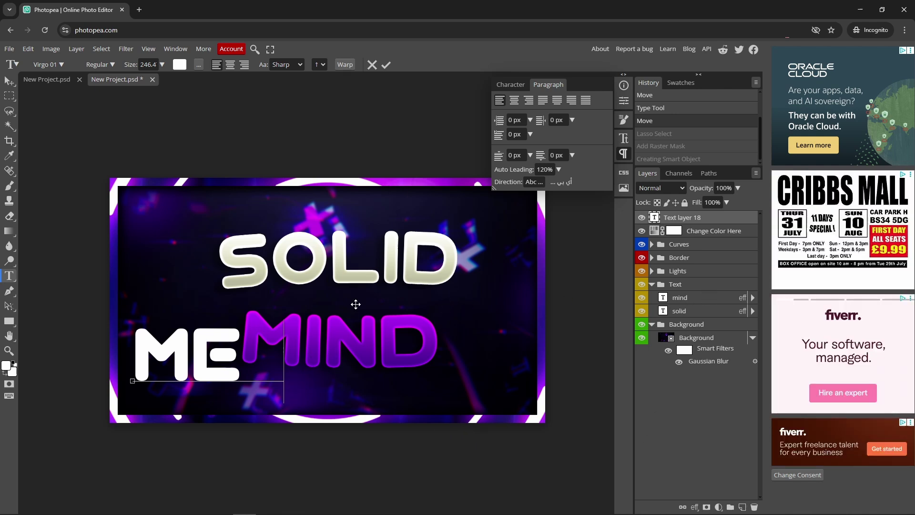
left_click(714, 217)
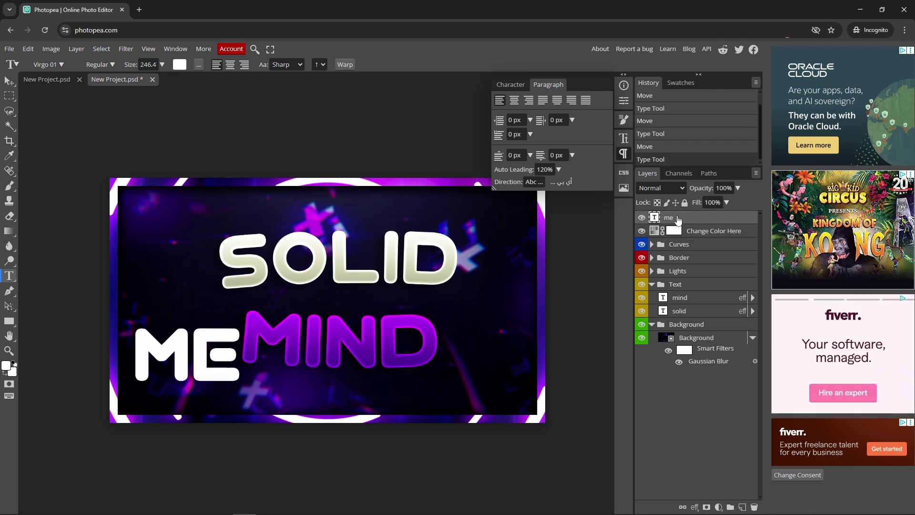
Reduce the ME text size from 246.4 px to 150 px
double_click(205, 342)
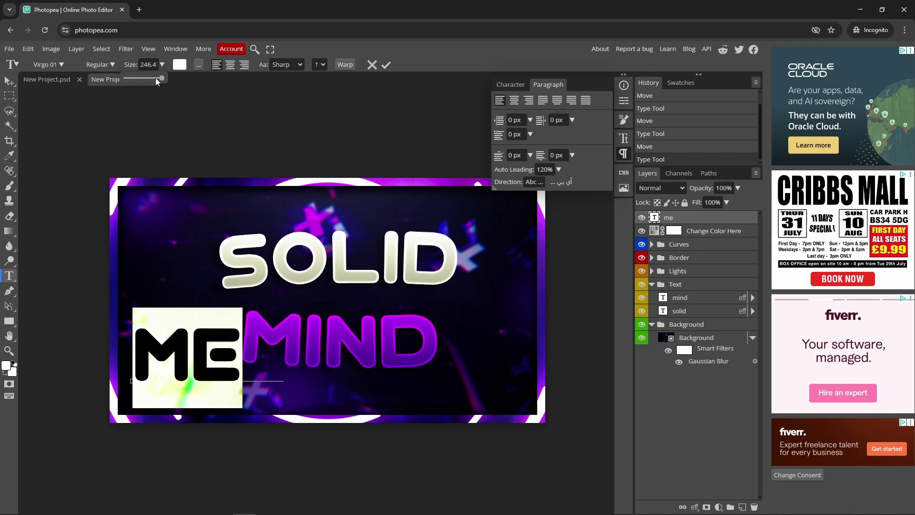
left_click_drag(155, 79, 126, 79)
left_click_drag(181, 88, 227, 66)
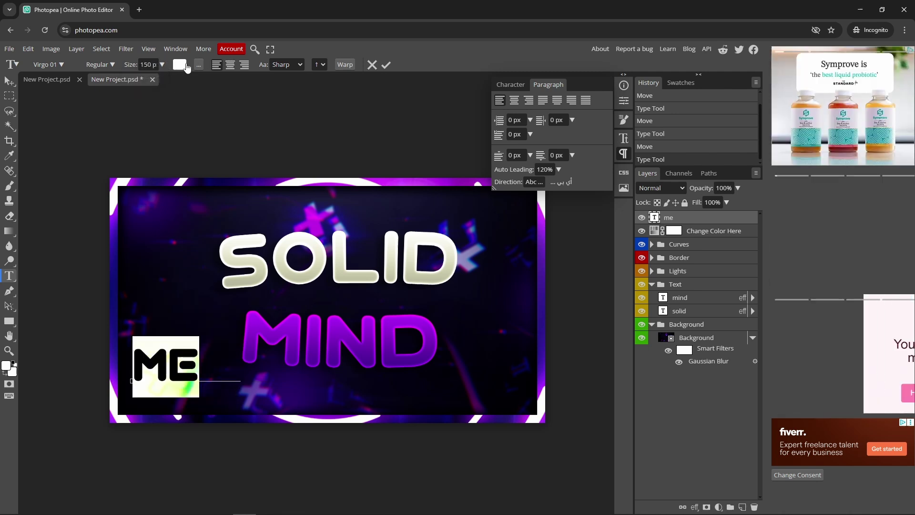
Try red and near-black colours for ME, then cancel to keep it white
left_click(179, 65)
left_click(109, 244)
mouse_move(108, 246)
left_mouse_down()
mouse_move(122, 197)
mouse_move(176, 163)
mouse_move(108, 198)
mouse_move(213, 152)
mouse_move(214, 213)
mouse_move(246, 118)
mouse_move(238, 125)
left_mouse_up()
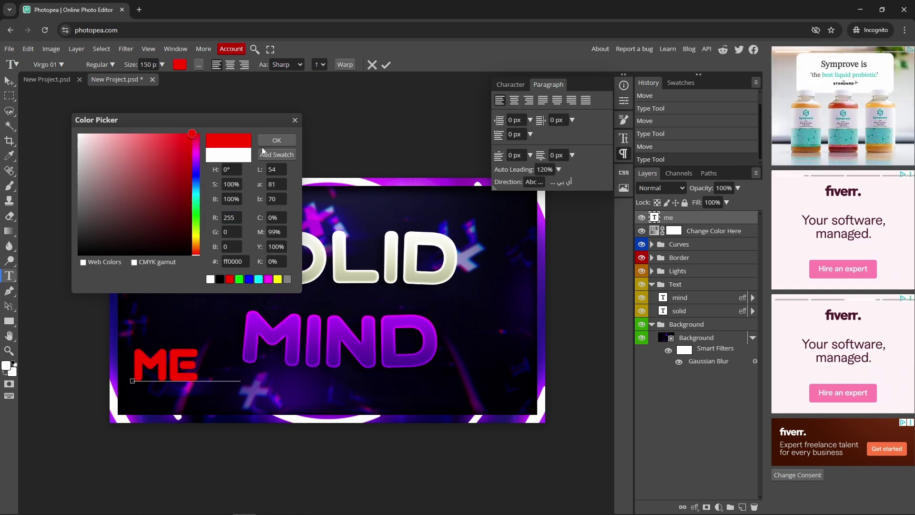
left_click(107, 234)
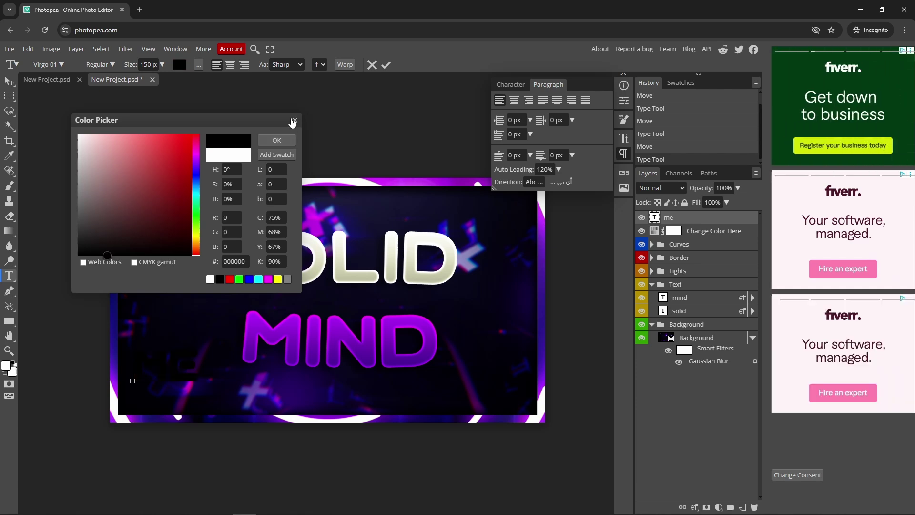
left_click(295, 120)
left_click(200, 64)
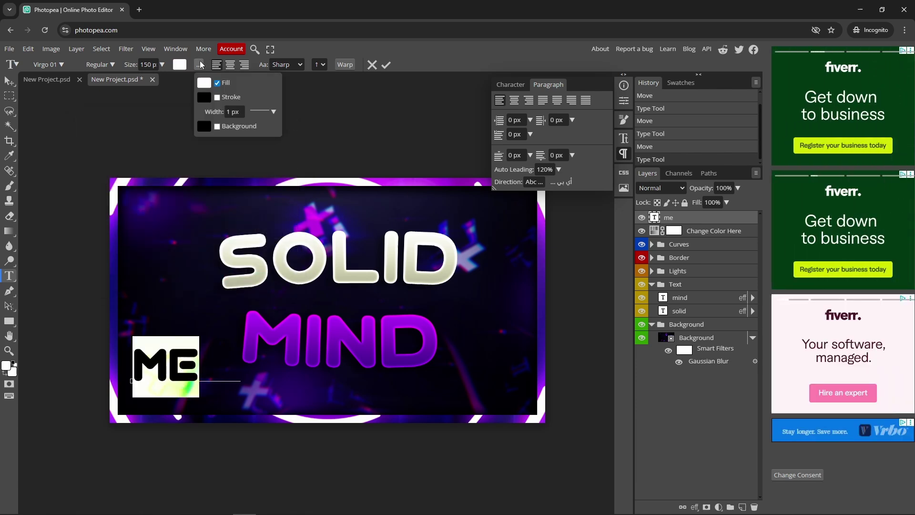
Give the ME text a 10 px stroke and commit it
left_click(222, 98)
left_click(232, 112)
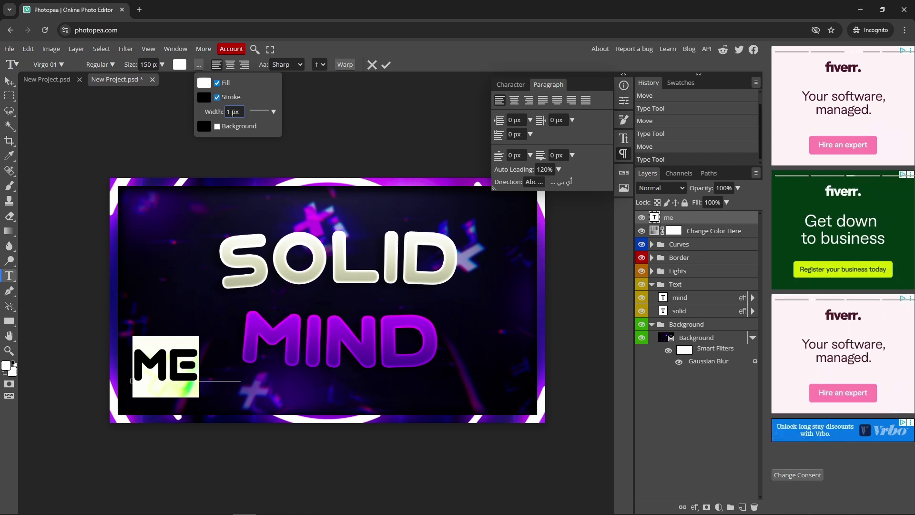
left_click(262, 113)
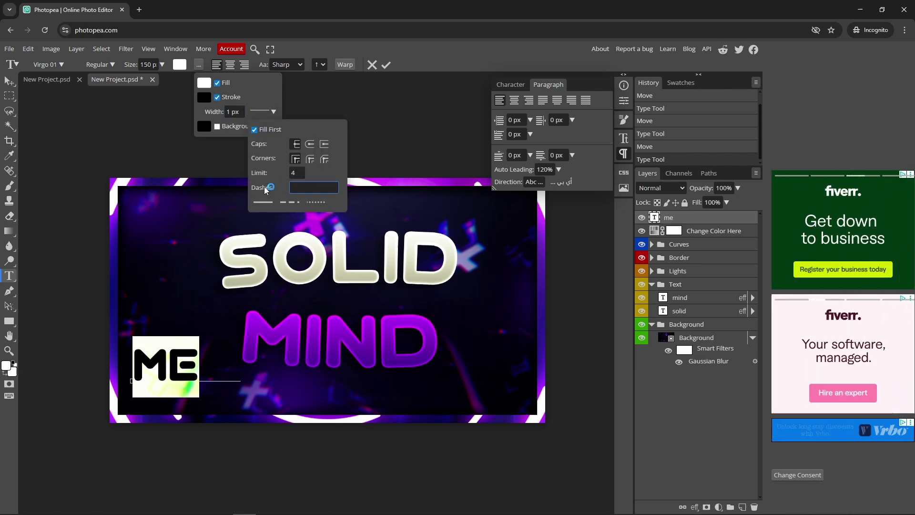
left_click(243, 111)
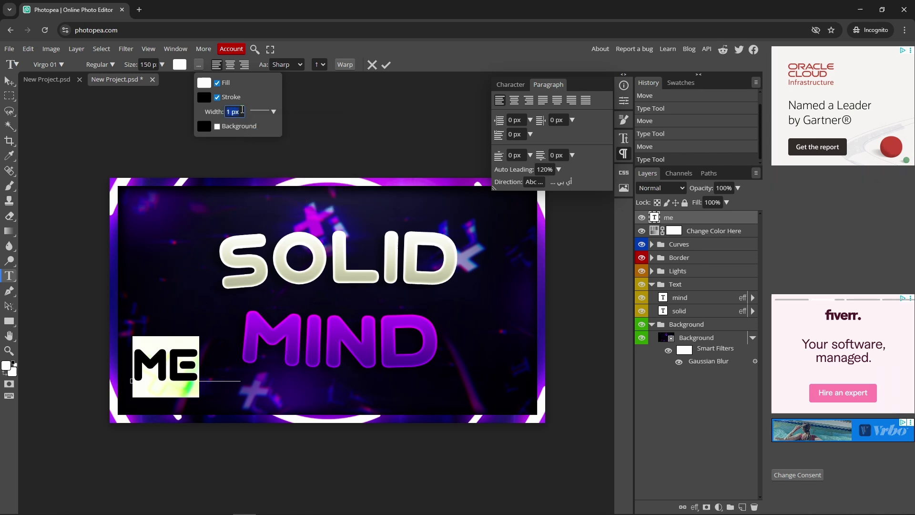
key("Home")
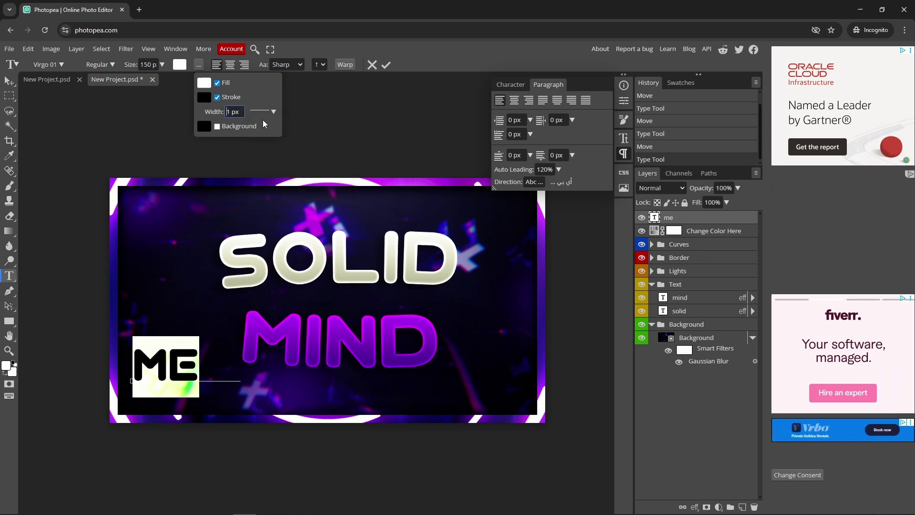
type("0")
key("BackSpace")
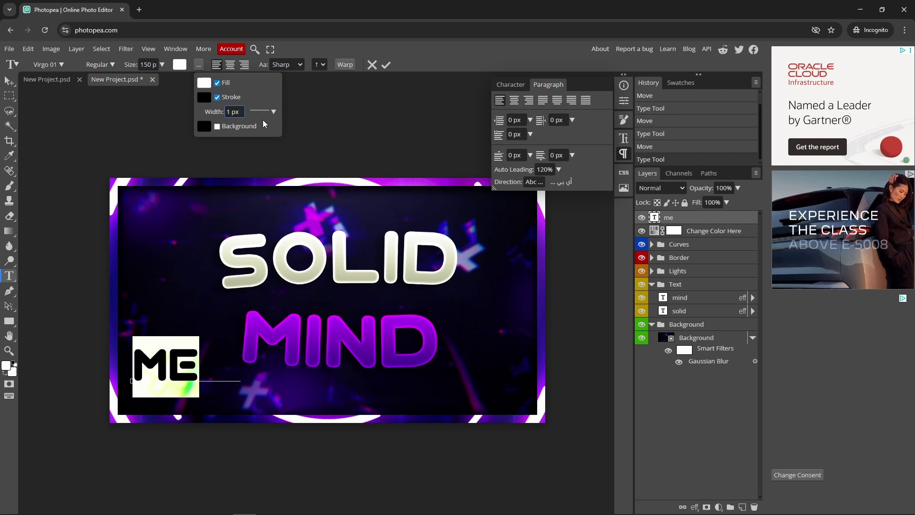
type("0")
key("Return")
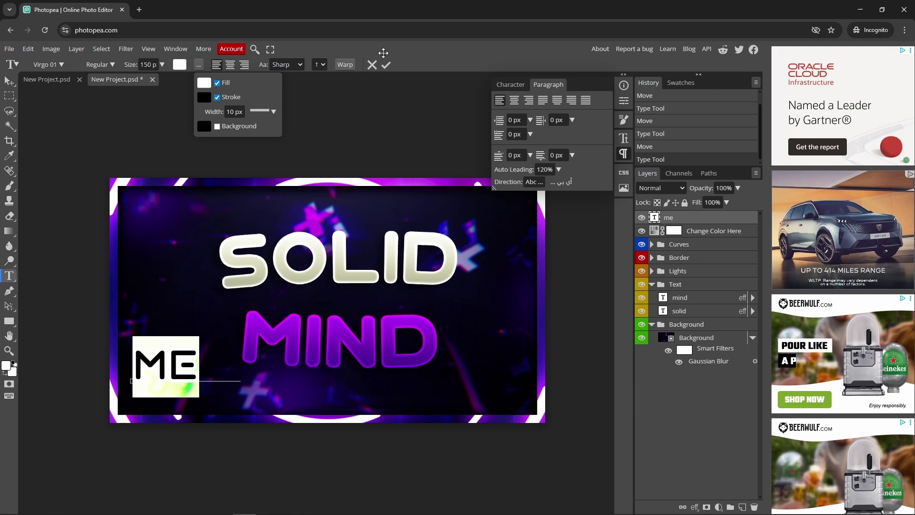
left_click(386, 65)
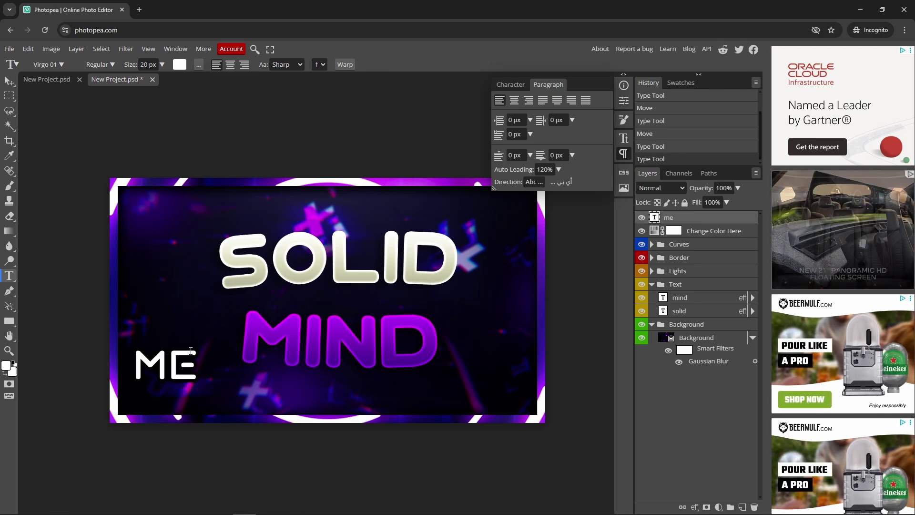
left_click(168, 365)
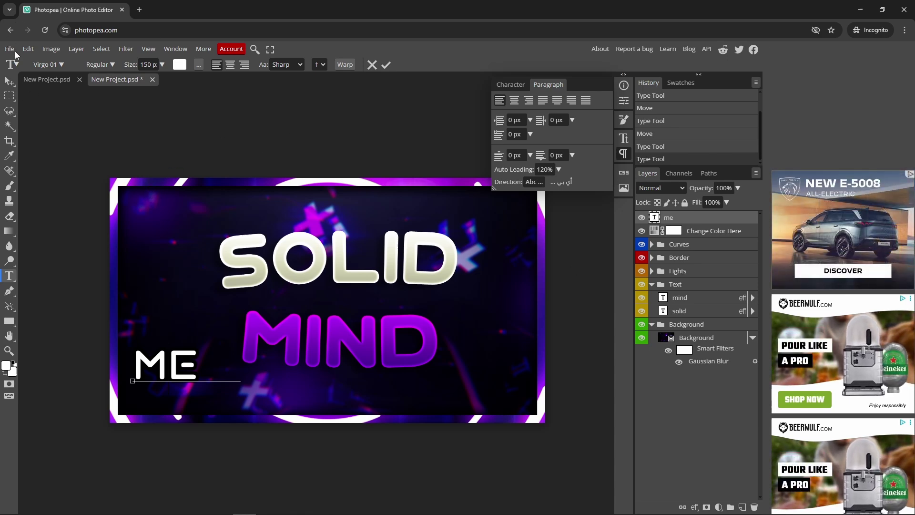
left_click(177, 48)
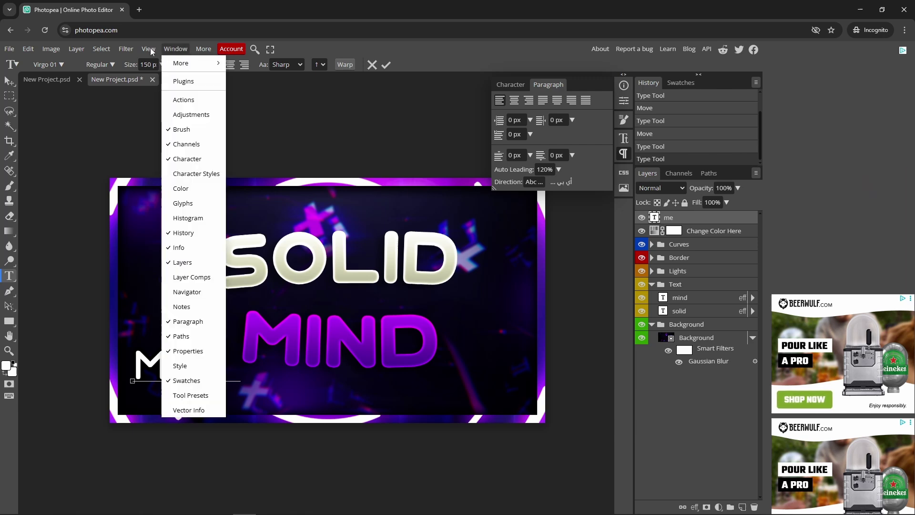
left_click(177, 48)
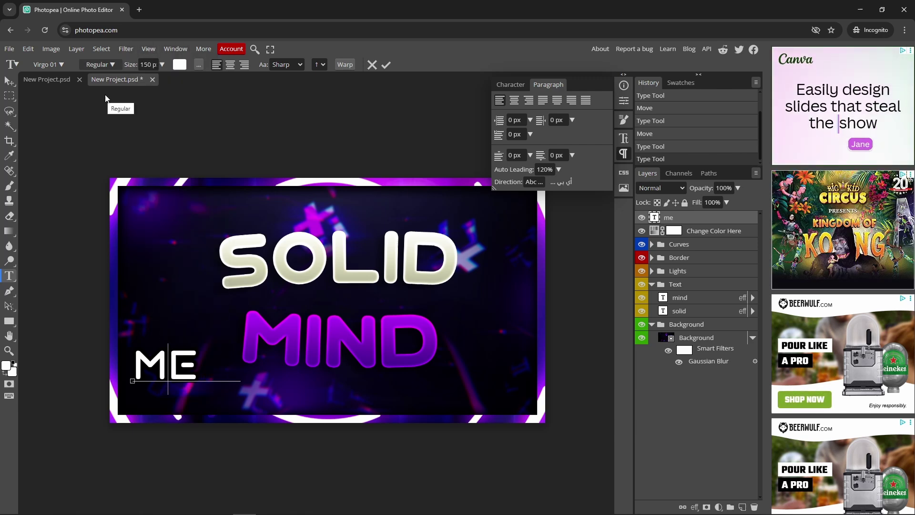